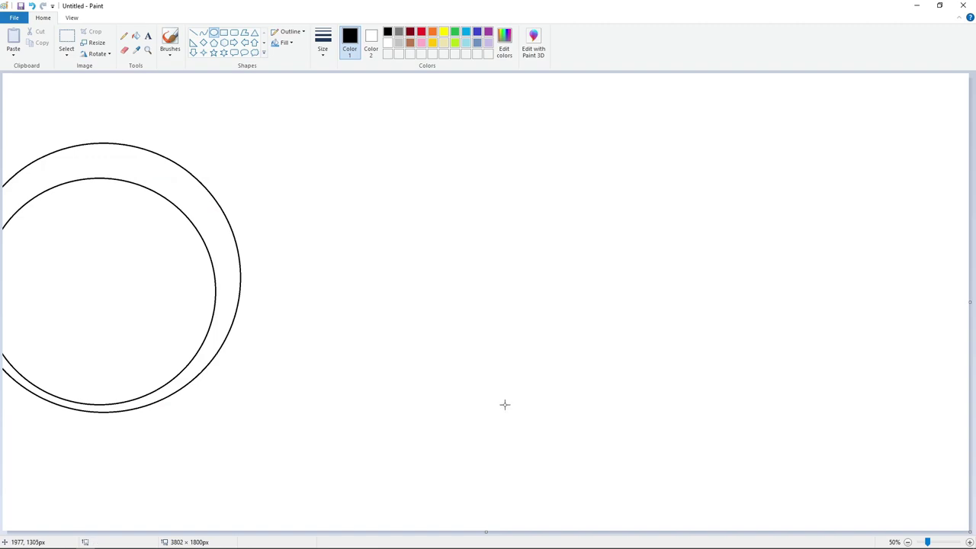
Draw two short black curves bending outward from the lower-right edges of the large outer and inner circles
{"action": "left_click", "coordinate": [203, 33]}
{"action": "left_click_drag", "start_coordinate": [225, 341], "coordinate": [265, 353]}
{"action": "left_click", "coordinate": [239, 342]}
{"action": "left_click", "coordinate": [245, 342]}
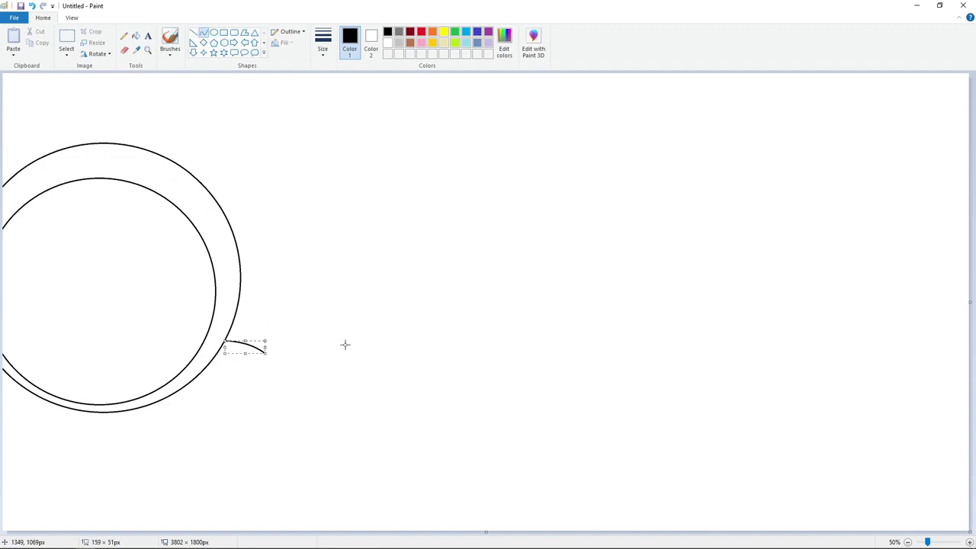
{"action": "left_click_drag", "start_coordinate": [201, 346], "coordinate": [254, 356]}
{"action": "left_click", "coordinate": [353, 333]}
Cut the two circles with white lines at the new curve and erase the outer circle's lower arc with white fill
{"action": "scroll", "coordinate": [288, 110], "scroll_direction": "up", "scroll_amount": 1}
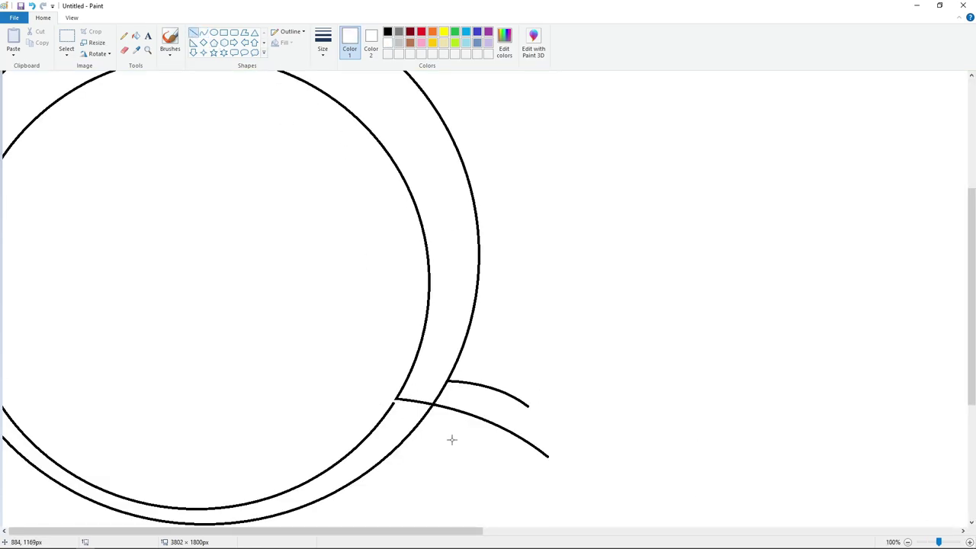
{"action": "left_click_drag", "start_coordinate": [422, 410], "coordinate": [440, 411]}
{"action": "left_click", "coordinate": [434, 482]}
{"action": "left_click", "coordinate": [135, 36]}
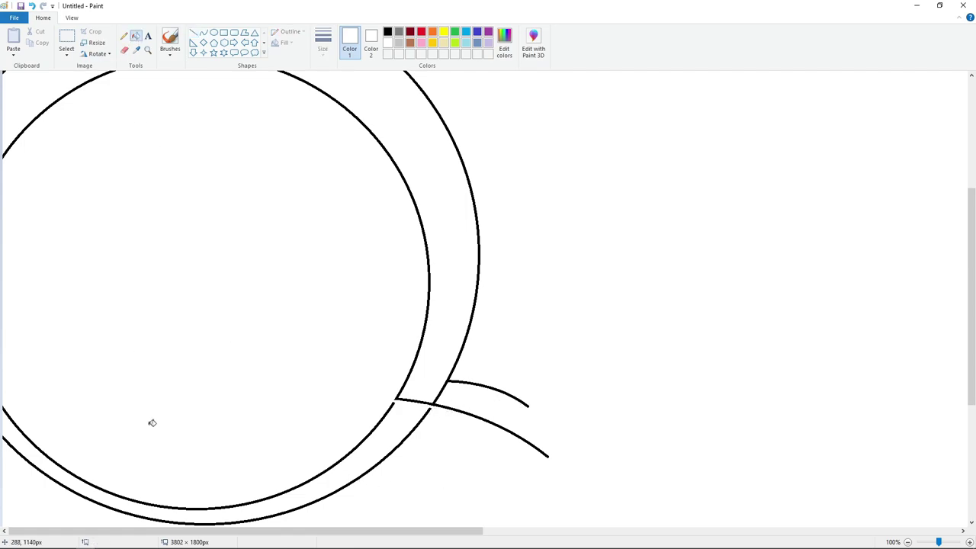
{"action": "left_click", "coordinate": [40, 445]}
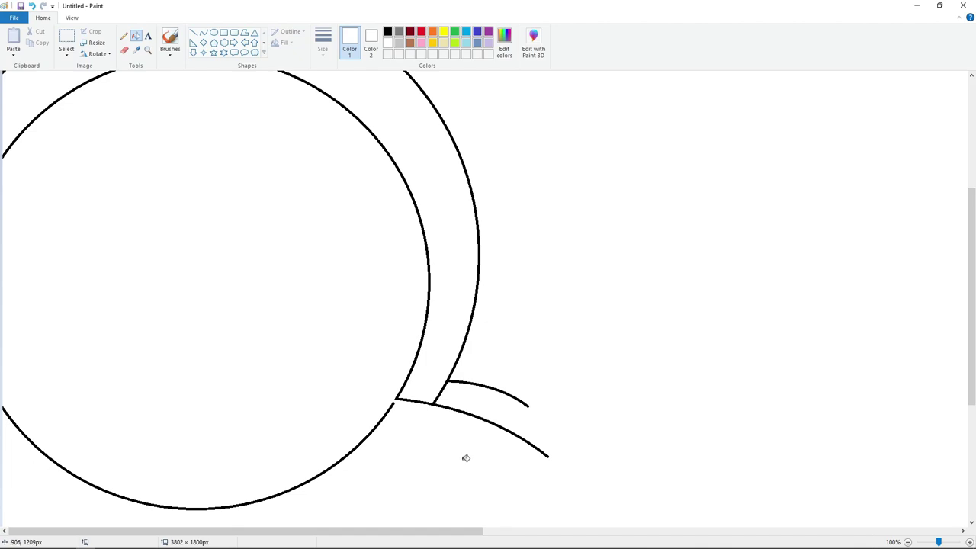
Draw a short curve from the lower-left part of the inner circle out to the canvas's left edge
{"action": "scroll", "coordinate": [940, 512], "scroll_direction": "up", "scroll_amount": 2}
{"action": "scroll", "coordinate": [876, 470], "scroll_direction": "down", "scroll_amount": 3}
{"action": "left_click", "coordinate": [204, 33]}
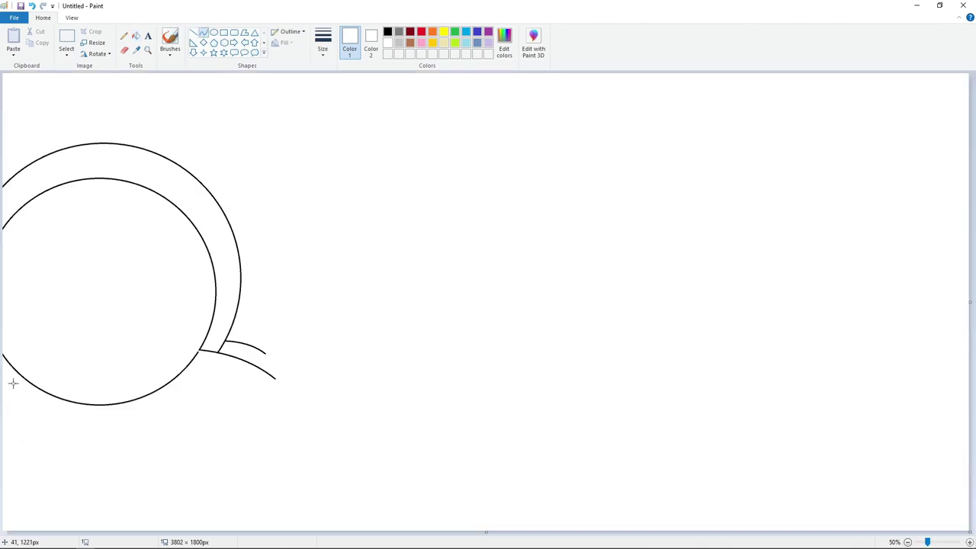
{"action": "left_click_drag", "start_coordinate": [22, 377], "coordinate": [2, 395]}
{"action": "left_click", "coordinate": [388, 32]}
Cut the inner circle with a white line at the lower-left curve and erase its lower arc with white fill
{"action": "scroll", "coordinate": [726, 465], "scroll_direction": "up", "scroll_amount": 1}
{"action": "left_click", "coordinate": [194, 32]}
{"action": "left_click", "coordinate": [388, 43]}
{"action": "left_click_drag", "start_coordinate": [42, 337], "coordinate": [50, 342]}
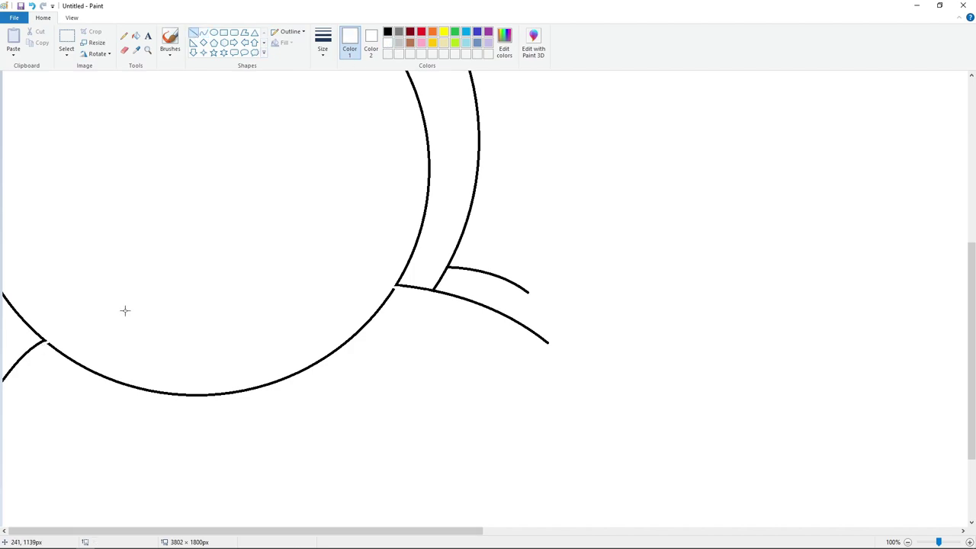
{"action": "left_click", "coordinate": [136, 36]}
{"action": "left_click", "coordinate": [189, 393]}
Draw a black ellipse about 895 × 845 px beside the large circle, touching the ends of the connecting curves
{"action": "left_click", "coordinate": [203, 33]}
{"action": "left_click", "coordinate": [421, 32]}
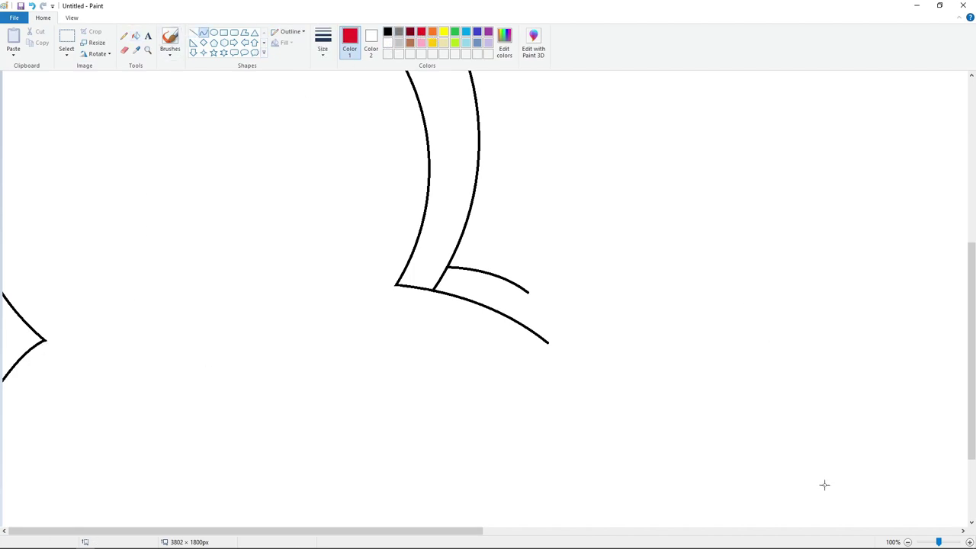
{"action": "left_click", "coordinate": [907, 542]}
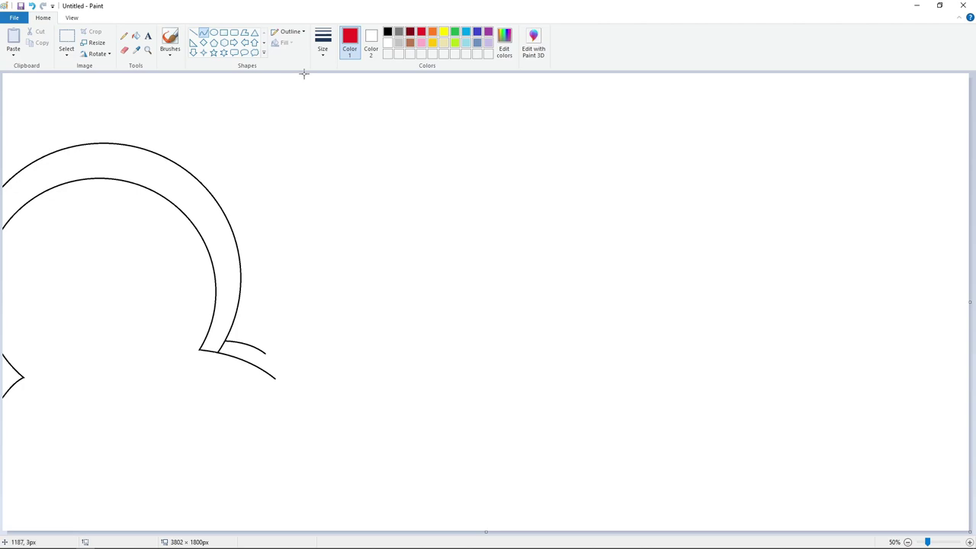
{"action": "left_click", "coordinate": [214, 35]}
{"action": "left_click", "coordinate": [388, 31]}
{"action": "mouse_move", "coordinate": [362, 238]}
{"action": "left_mouse_down"}
{"action": "mouse_move", "coordinate": [394, 312]}
{"action": "mouse_move", "coordinate": [593, 451]}
{"action": "left_mouse_up"}
{"action": "left_click_drag", "start_coordinate": [529, 397], "coordinate": [438, 399]}
{"action": "mouse_move", "coordinate": [506, 453]}
{"action": "left_mouse_down"}
{"action": "mouse_move", "coordinate": [473, 431]}
{"action": "mouse_move", "coordinate": [486, 442]}
{"action": "left_mouse_up"}
{"action": "mouse_move", "coordinate": [428, 393]}
{"action": "left_mouse_down"}
{"action": "mouse_move", "coordinate": [418, 401]}
{"action": "mouse_move", "coordinate": [415, 389]}
{"action": "mouse_move", "coordinate": [456, 390]}
{"action": "mouse_move", "coordinate": [412, 425]}
{"action": "mouse_move", "coordinate": [415, 400]}
{"action": "mouse_move", "coordinate": [427, 405]}
{"action": "mouse_move", "coordinate": [414, 405]}
{"action": "left_mouse_up"}
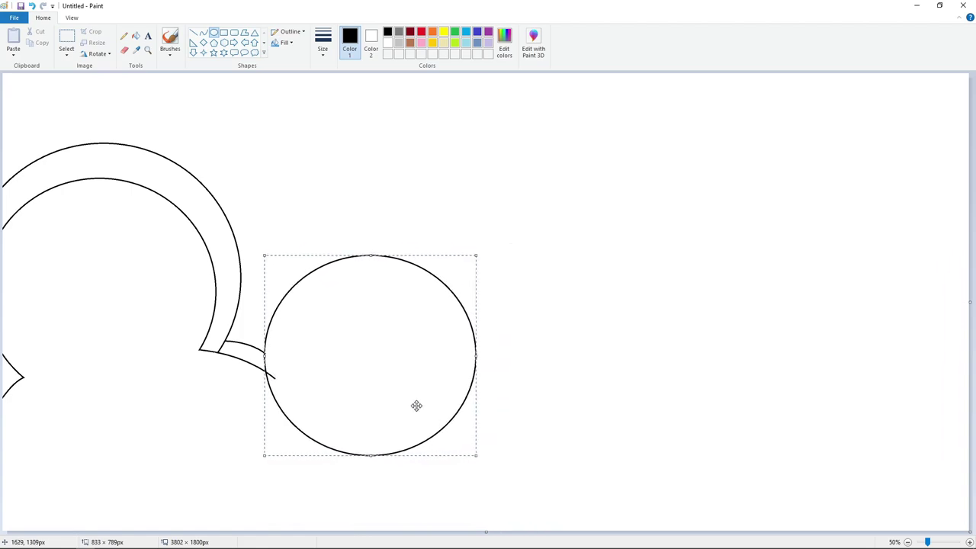
{"action": "left_click_drag", "start_coordinate": [474, 454], "coordinate": [492, 469]}
{"action": "mouse_move", "coordinate": [410, 416]}
{"action": "left_mouse_down"}
{"action": "mouse_move", "coordinate": [409, 427]}
{"action": "mouse_move", "coordinate": [405, 404]}
{"action": "left_mouse_up"}
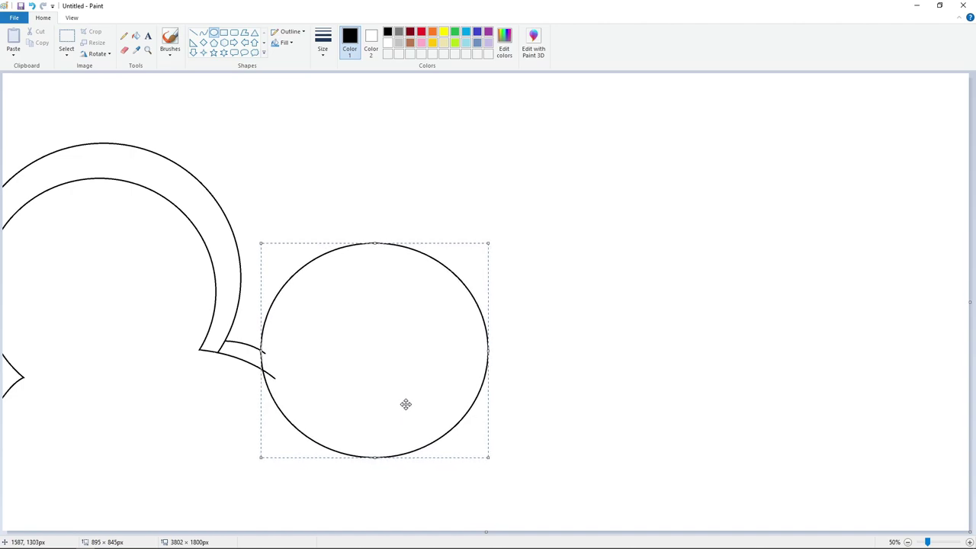
Draw a smaller black ellipse about 775 px wide inside the new one, meeting the end of the lower connecting curve
{"action": "left_click_drag", "start_coordinate": [298, 286], "coordinate": [468, 453]}
{"action": "left_click_drag", "start_coordinate": [398, 408], "coordinate": [369, 394]}
{"action": "left_click_drag", "start_coordinate": [447, 360], "coordinate": [470, 359]}
{"action": "left_click_drag", "start_coordinate": [372, 276], "coordinate": [373, 265]}
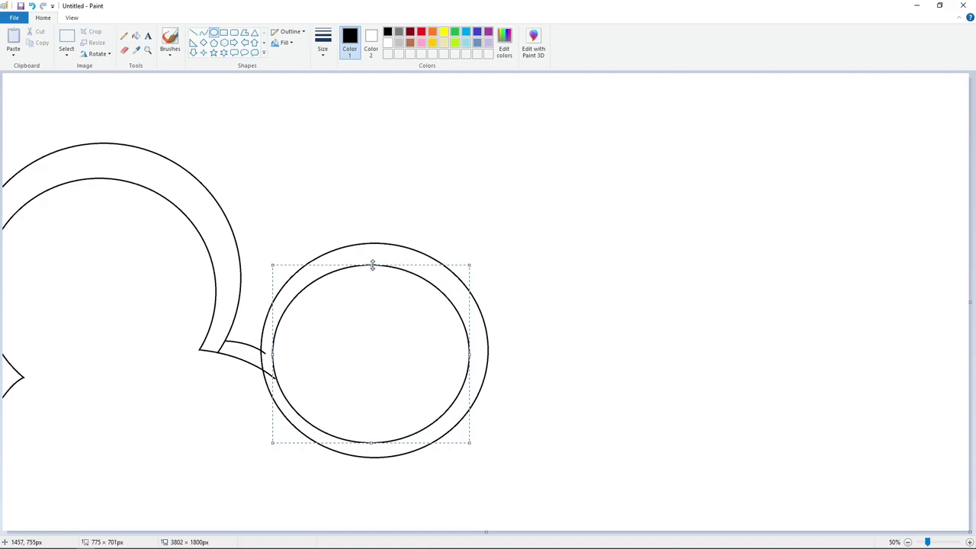
{"action": "left_click_drag", "start_coordinate": [282, 357], "coordinate": [324, 357]}
{"action": "left_click_drag", "start_coordinate": [371, 445], "coordinate": [370, 441]}
{"action": "left_click", "coordinate": [649, 386]}
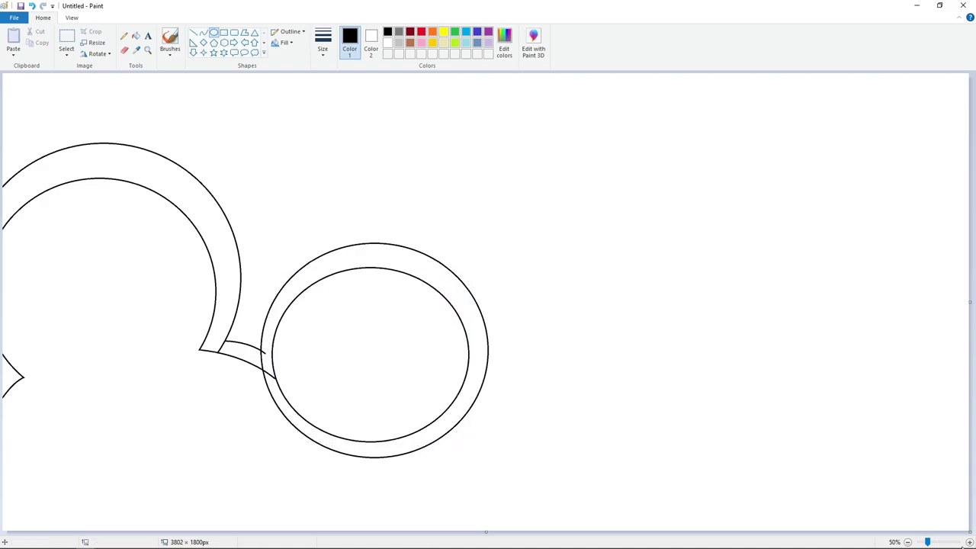
Cut white gaps in the outer and inner ellipses where the connecting curves meet them
{"action": "left_click", "coordinate": [969, 542]}
{"action": "scroll", "coordinate": [778, 450], "scroll_direction": "down", "scroll_amount": 4}
{"action": "left_click", "coordinate": [193, 32]}
{"action": "left_click", "coordinate": [387, 42]}
{"action": "left_click_drag", "start_coordinate": [522, 283], "coordinate": [524, 294]}
{"action": "left_click", "coordinate": [613, 292]}
{"action": "mouse_move", "coordinate": [546, 344]}
{"action": "left_mouse_down"}
{"action": "mouse_move", "coordinate": [557, 349]}
{"action": "mouse_move", "coordinate": [524, 330]}
{"action": "left_mouse_up"}
{"action": "left_click", "coordinate": [641, 332]}
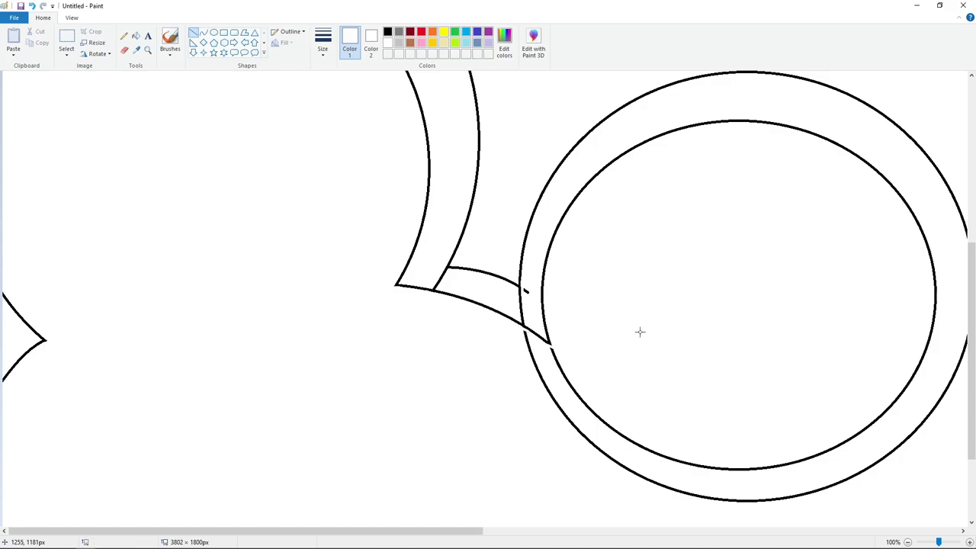
Draw two black curves from the bottom of the outer and inner ellipses down to the canvas's lower edge
{"action": "left_click", "coordinate": [969, 543]}
{"action": "double_click", "coordinate": [908, 542]}
{"action": "left_click", "coordinate": [204, 32]}
{"action": "left_click", "coordinate": [388, 31]}
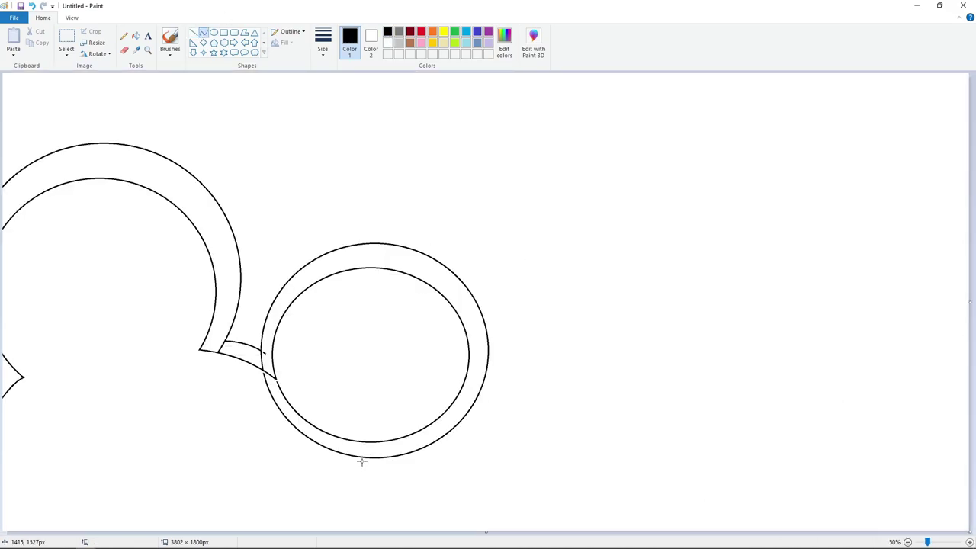
{"action": "left_click_drag", "start_coordinate": [362, 457], "coordinate": [379, 531]}
{"action": "left_click_drag", "start_coordinate": [369, 491], "coordinate": [375, 474]}
{"action": "left_click_drag", "start_coordinate": [328, 435], "coordinate": [338, 532]}
{"action": "left_click_drag", "start_coordinate": [341, 492], "coordinate": [350, 496]}
{"action": "key", "text": "ctrl+z"}
{"action": "left_click_drag", "start_coordinate": [330, 435], "coordinate": [342, 531]}
{"action": "left_click_drag", "start_coordinate": [340, 488], "coordinate": [345, 501]}
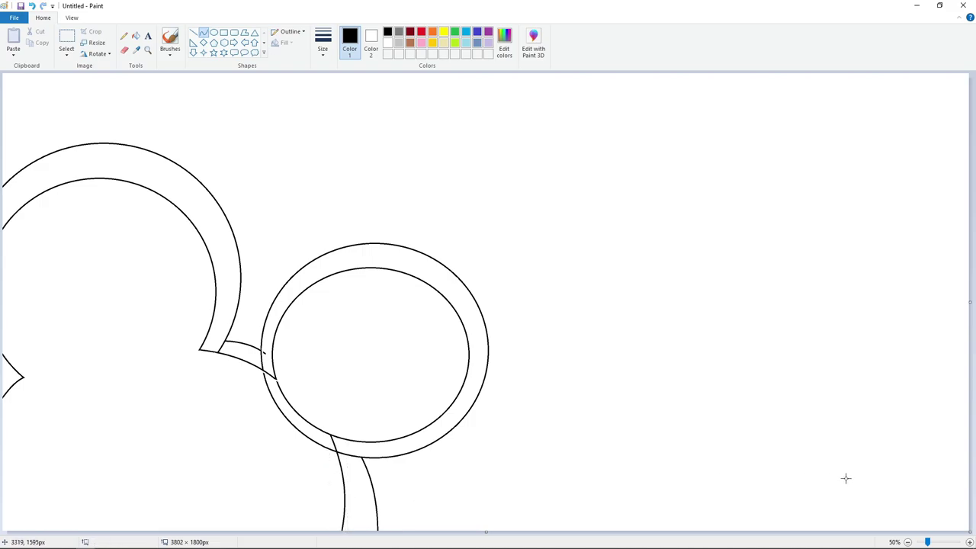
Cut both ellipses with white lines at the downward curve and erase their lower-left arcs with white fill
{"action": "left_click", "coordinate": [969, 542]}
{"action": "scroll", "coordinate": [762, 489], "scroll_direction": "down", "scroll_amount": 3}
{"action": "left_click_drag", "start_coordinate": [470, 531], "coordinate": [557, 531]}
{"action": "scroll", "coordinate": [420, 305], "scroll_direction": "down", "scroll_amount": 1}
{"action": "left_click", "coordinate": [193, 32]}
{"action": "left_click", "coordinate": [387, 44]}
{"action": "mouse_move", "coordinate": [493, 347]}
{"action": "left_mouse_down"}
{"action": "mouse_move", "coordinate": [486, 327]}
{"action": "mouse_move", "coordinate": [504, 383]}
{"action": "left_mouse_up"}
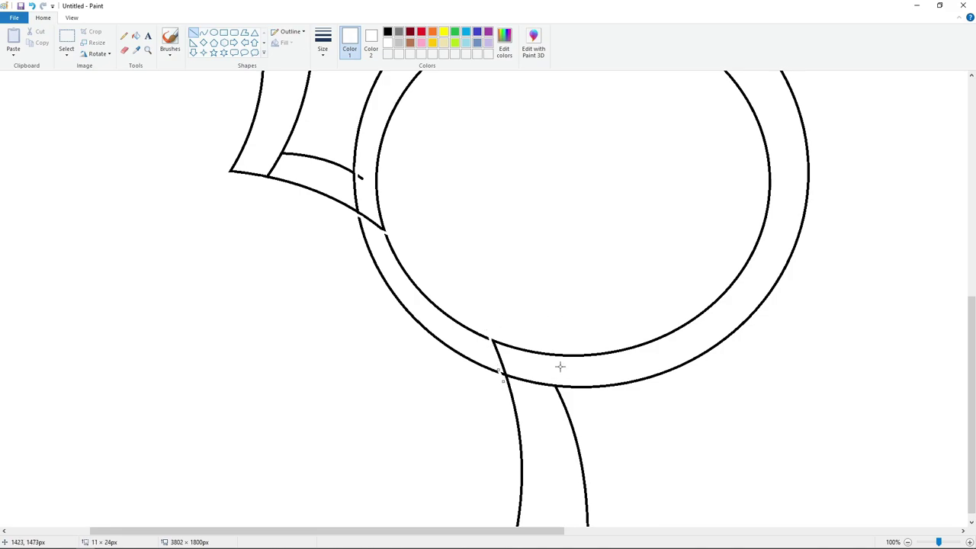
{"action": "left_click", "coordinate": [135, 36]}
{"action": "left_click", "coordinate": [387, 252]}
{"action": "left_click", "coordinate": [412, 308]}
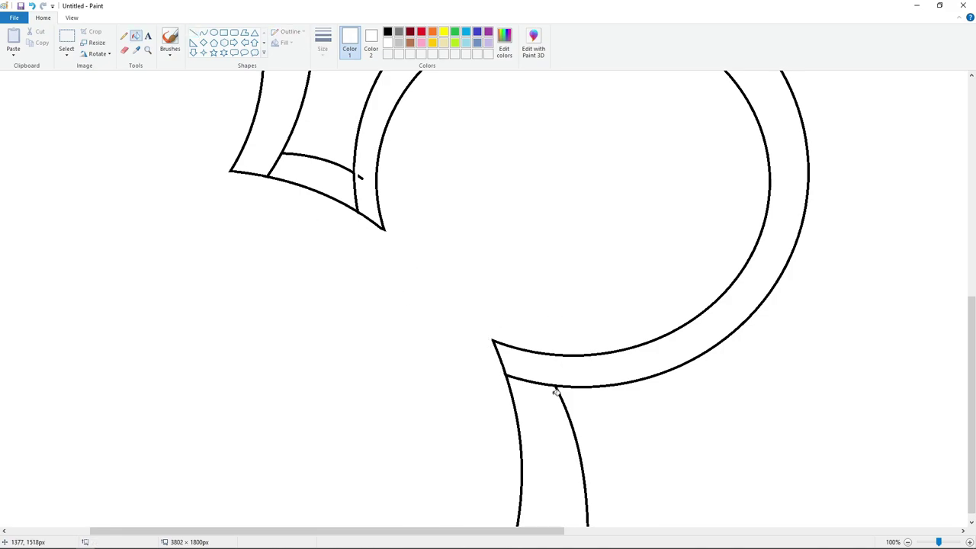
Fill the bands of both ears, the connecting strip, the left tip and the downward strip with black
{"action": "left_click", "coordinate": [909, 543]}
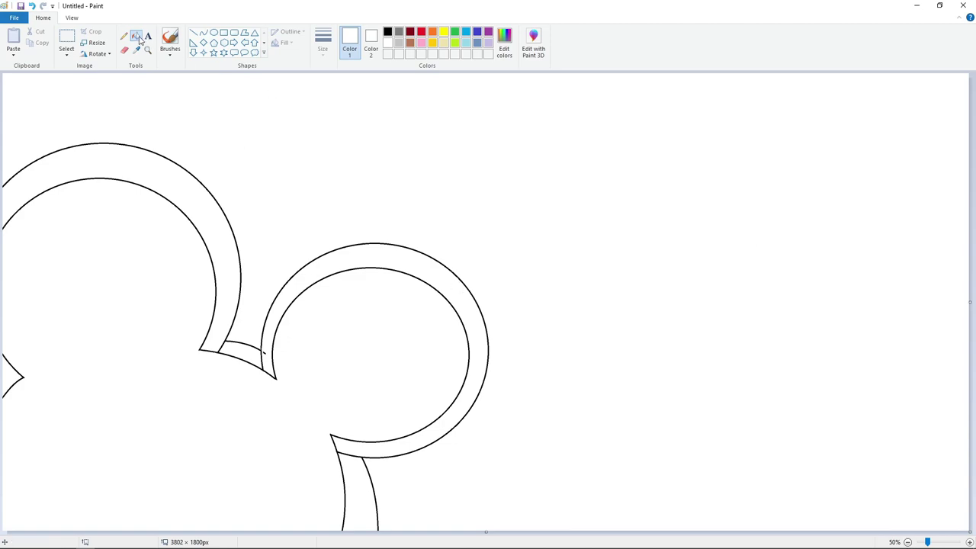
{"action": "left_click", "coordinate": [387, 31]}
{"action": "left_click", "coordinate": [213, 220]}
{"action": "left_click", "coordinate": [11, 375]}
{"action": "left_click", "coordinate": [241, 350]}
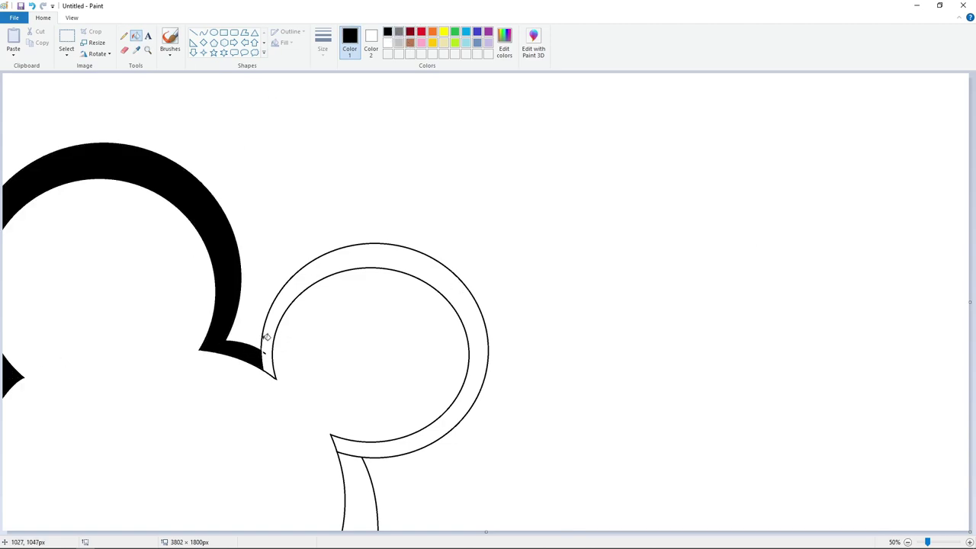
{"action": "left_click", "coordinate": [267, 337]}
{"action": "left_click", "coordinate": [360, 467]}
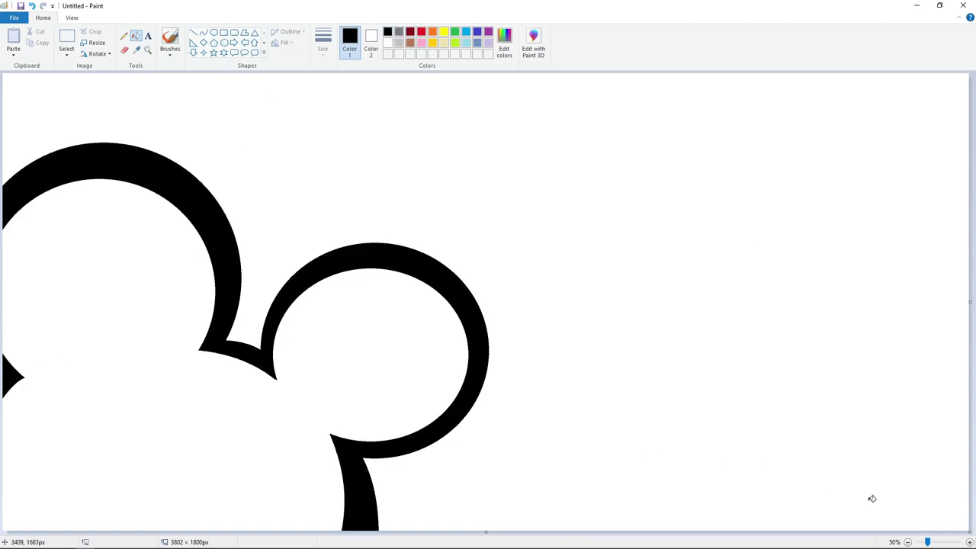
Draw a tilted block letter T outline in thicker black lines beneath the large ear, left open beside its right arm
{"action": "left_click", "coordinate": [193, 32]}
{"action": "left_click", "coordinate": [323, 46]}
{"action": "left_click", "coordinate": [347, 129]}
{"action": "left_click_drag", "start_coordinate": [41, 389], "coordinate": [27, 357]}
{"action": "key", "text": "ctrl+plus"}
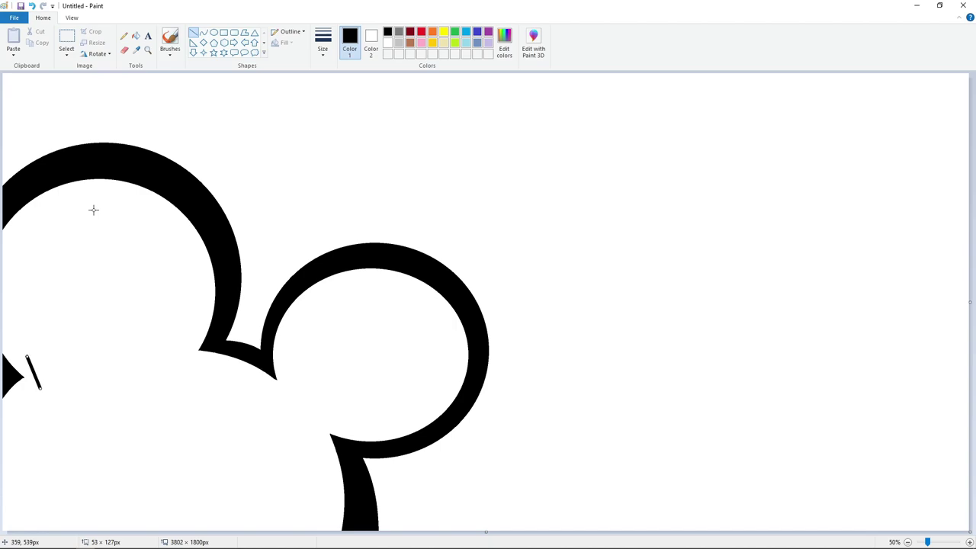
{"action": "mouse_move", "coordinate": [27, 356]}
{"action": "left_mouse_down"}
{"action": "mouse_move", "coordinate": [135, 354]}
{"action": "mouse_move", "coordinate": [137, 340]}
{"action": "mouse_move", "coordinate": [136, 361]}
{"action": "left_mouse_up"}
{"action": "mouse_move", "coordinate": [40, 388]}
{"action": "left_mouse_down"}
{"action": "mouse_move", "coordinate": [74, 384]}
{"action": "mouse_move", "coordinate": [82, 425]}
{"action": "mouse_move", "coordinate": [114, 419]}
{"action": "mouse_move", "coordinate": [106, 379]}
{"action": "left_mouse_up"}
{"action": "key", "text": "ctrl+z"}
{"action": "key", "text": "ctrl+z"}
{"action": "mouse_move", "coordinate": [83, 425]}
{"action": "left_mouse_down"}
{"action": "mouse_move", "coordinate": [121, 416]}
{"action": "mouse_move", "coordinate": [113, 374]}
{"action": "mouse_move", "coordinate": [135, 369]}
{"action": "mouse_move", "coordinate": [198, 409]}
{"action": "mouse_move", "coordinate": [189, 399]}
{"action": "left_mouse_up"}
Draw two overlapping black ovals for the letters OO beside the T, the second larger than the first
{"action": "left_click", "coordinate": [214, 33]}
{"action": "left_click", "coordinate": [218, 403]}
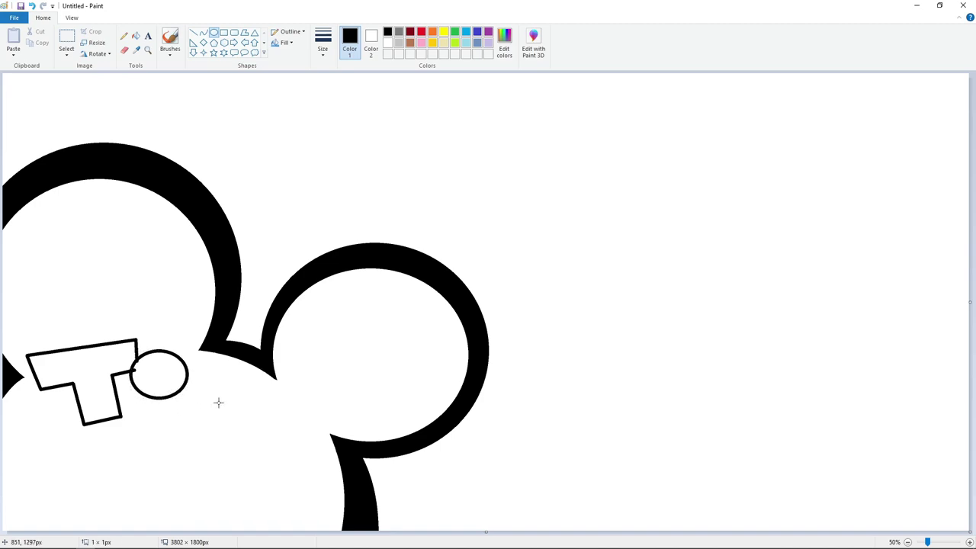
{"action": "left_click_drag", "start_coordinate": [182, 365], "coordinate": [253, 426]}
{"action": "left_click_drag", "start_coordinate": [229, 409], "coordinate": [224, 401]}
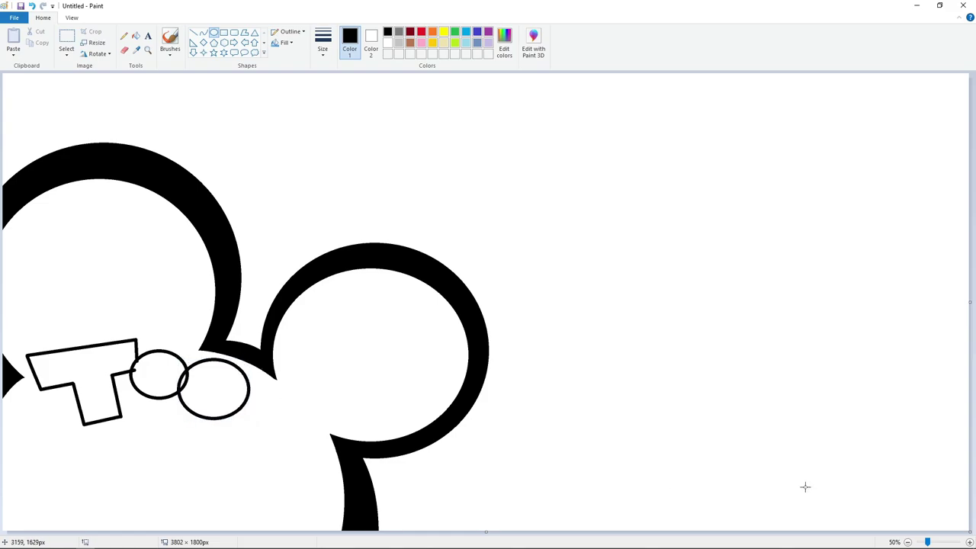
Remove the overlapping outline between the T's right arm and the first O with white lines
{"action": "left_click", "coordinate": [970, 542]}
{"action": "left_click", "coordinate": [970, 542]}
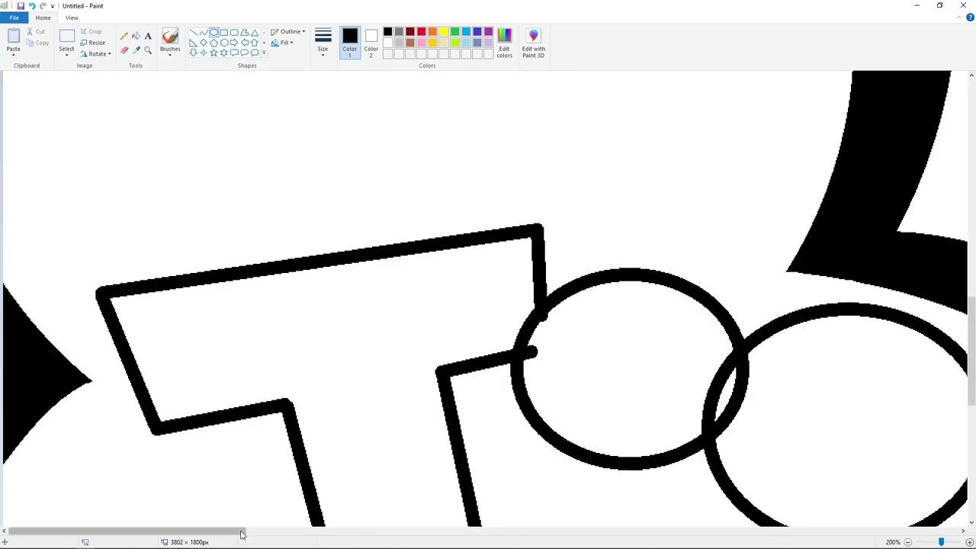
{"action": "left_click_drag", "start_coordinate": [246, 531], "coordinate": [303, 532]}
{"action": "left_click", "coordinate": [194, 33]}
{"action": "left_click", "coordinate": [387, 43]}
{"action": "mouse_move", "coordinate": [258, 301]}
{"action": "left_mouse_down"}
{"action": "mouse_move", "coordinate": [255, 340]}
{"action": "mouse_move", "coordinate": [276, 333]}
{"action": "mouse_move", "coordinate": [255, 333]}
{"action": "left_mouse_up"}
{"action": "left_click", "coordinate": [310, 335]}
{"action": "left_click", "coordinate": [307, 338]}
{"action": "left_click_drag", "start_coordinate": [290, 311], "coordinate": [276, 329]}
{"action": "left_click", "coordinate": [315, 326]}
{"action": "left_click_drag", "start_coordinate": [263, 363], "coordinate": [260, 338]}
Erase the overlapping arcs between the two Os with white lines and white fill
{"action": "left_click_drag", "start_coordinate": [455, 344], "coordinate": [468, 370]}
{"action": "left_click", "coordinate": [535, 369]}
{"action": "left_click", "coordinate": [532, 371]}
{"action": "mouse_move", "coordinate": [429, 434]}
{"action": "left_mouse_down"}
{"action": "mouse_move", "coordinate": [453, 415]}
{"action": "mouse_move", "coordinate": [447, 430]}
{"action": "mouse_move", "coordinate": [443, 406]}
{"action": "left_mouse_up"}
{"action": "left_click", "coordinate": [510, 422]}
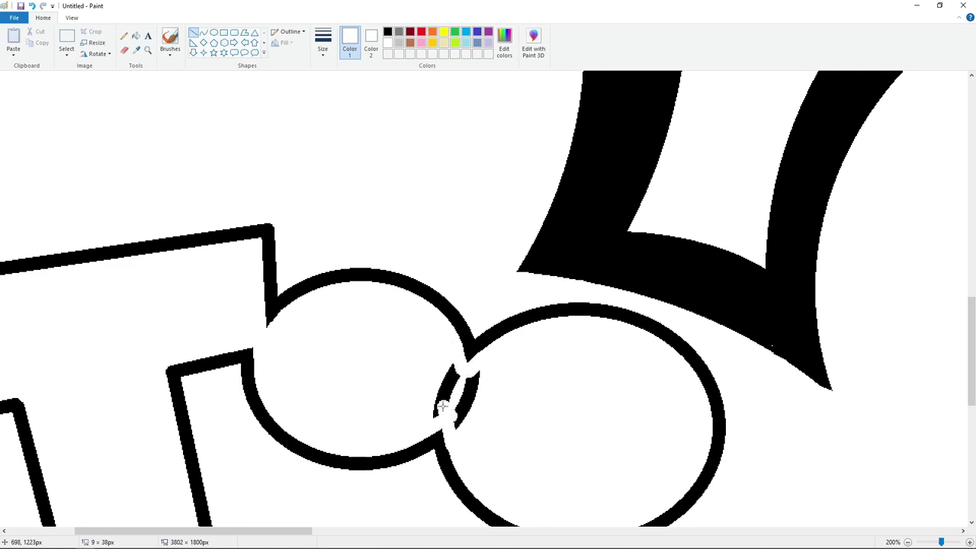
{"action": "left_click", "coordinate": [136, 35]}
{"action": "left_click", "coordinate": [446, 393]}
{"action": "left_click", "coordinate": [468, 375]}
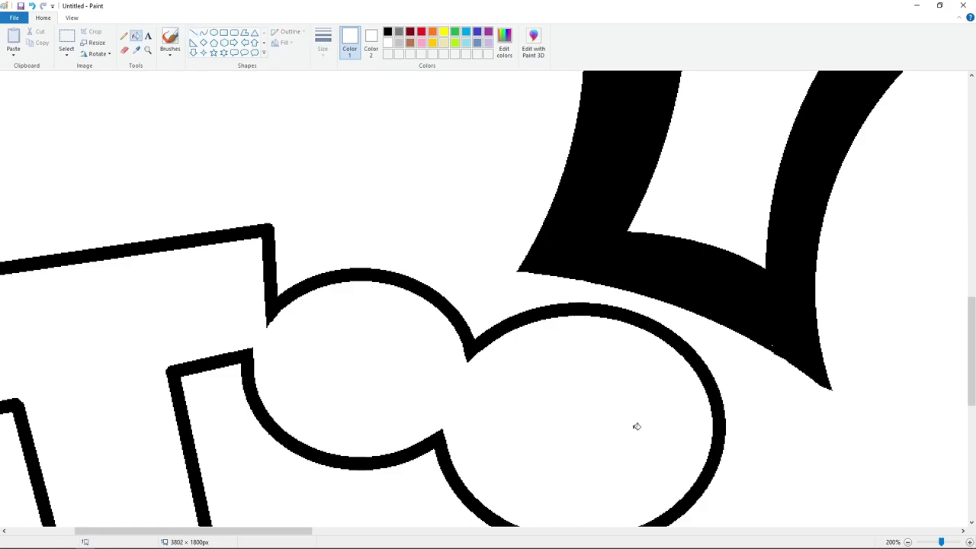
Draw a small black oval inside each of the two Os as the letter holes
{"action": "scroll", "coordinate": [669, 453], "scroll_direction": "down", "scroll_amount": 3}
{"action": "left_click", "coordinate": [214, 32]}
{"action": "left_click", "coordinate": [388, 31]}
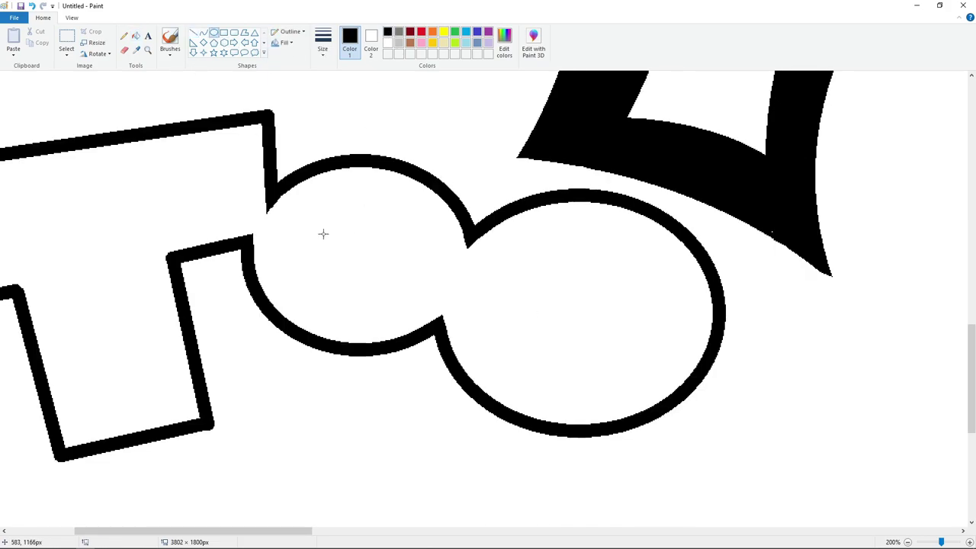
{"action": "left_click_drag", "start_coordinate": [320, 215], "coordinate": [373, 267]}
{"action": "left_click_drag", "start_coordinate": [534, 242], "coordinate": [614, 314]}
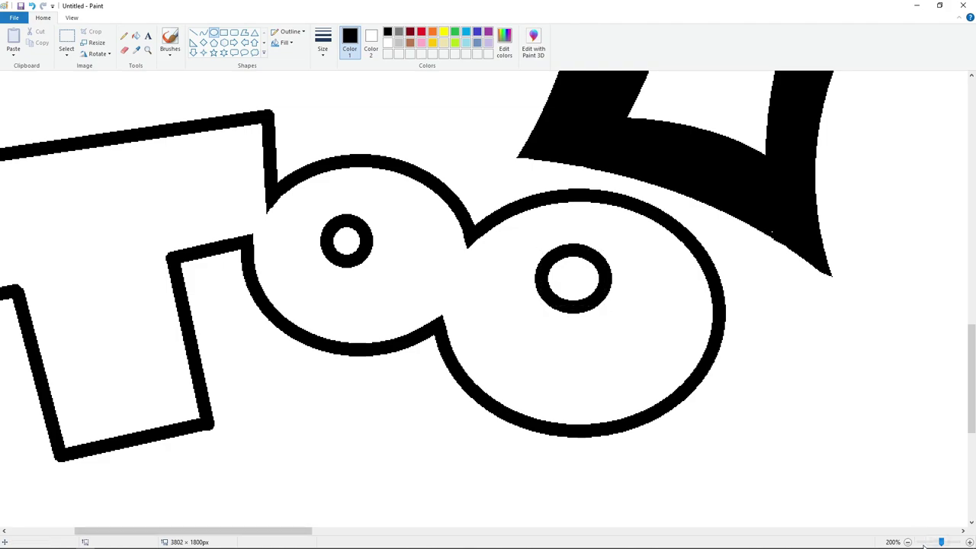
Draw a tilted block letter N outline in black lines against the side of the second O
{"action": "left_click", "coordinate": [909, 542]}
{"action": "left_click", "coordinate": [909, 542]}
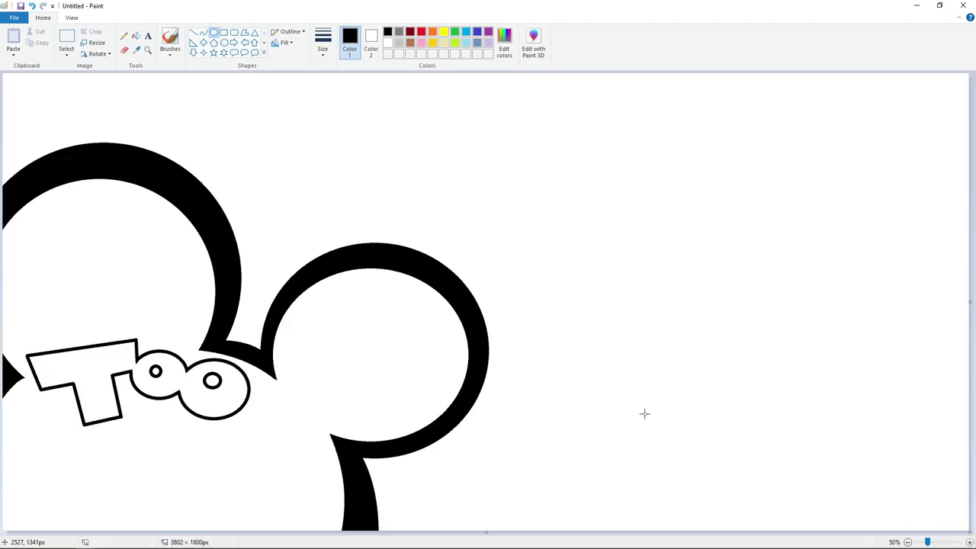
{"action": "left_click", "coordinate": [193, 32]}
{"action": "left_click_drag", "start_coordinate": [249, 368], "coordinate": [248, 422]}
{"action": "left_click", "coordinate": [273, 425]}
{"action": "mouse_move", "coordinate": [249, 367]}
{"action": "left_mouse_down"}
{"action": "mouse_move", "coordinate": [291, 407]}
{"action": "mouse_move", "coordinate": [308, 373]}
{"action": "mouse_move", "coordinate": [340, 382]}
{"action": "mouse_move", "coordinate": [309, 448]}
{"action": "mouse_move", "coordinate": [274, 416]}
{"action": "mouse_move", "coordinate": [272, 431]}
{"action": "left_mouse_up"}
{"action": "left_click", "coordinate": [365, 406]}
{"action": "left_click", "coordinate": [384, 381]}
{"action": "left_click", "coordinate": [310, 448]}
{"action": "left_click", "coordinate": [400, 403]}
{"action": "left_click", "coordinate": [368, 411]}
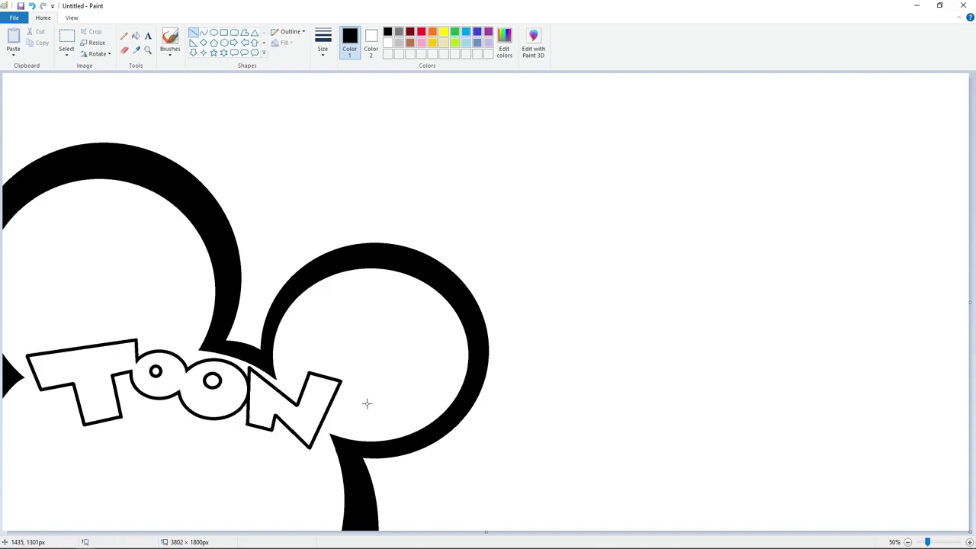
Try to open the touching outlines between the second O and the N with white lines
{"action": "left_click", "coordinate": [970, 542]}
{"action": "left_click", "coordinate": [970, 542]}
{"action": "scroll", "coordinate": [839, 515], "scroll_direction": "down", "scroll_amount": 5}
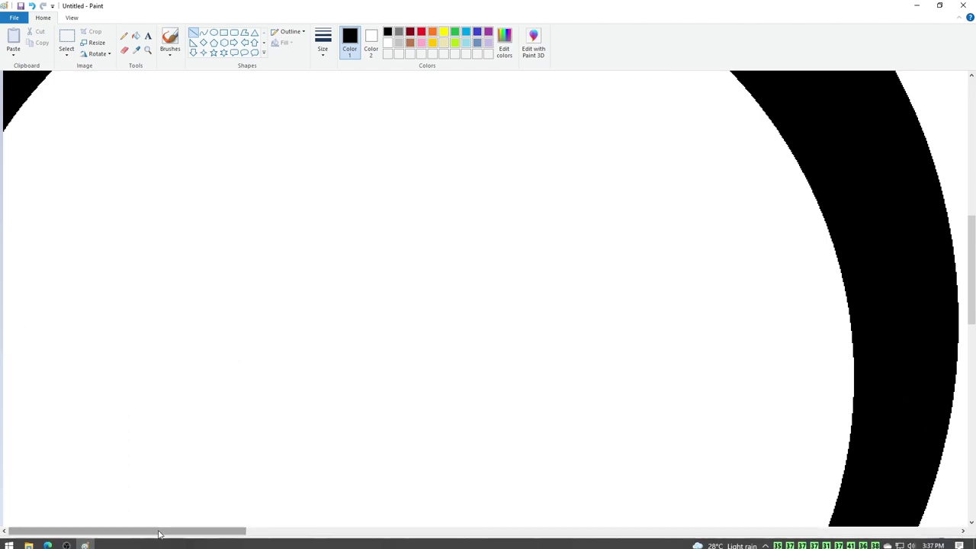
{"action": "left_click_drag", "start_coordinate": [158, 532], "coordinate": [303, 531]}
{"action": "scroll", "coordinate": [251, 349], "scroll_direction": "down", "scroll_amount": 4}
{"action": "left_click", "coordinate": [388, 42]}
{"action": "left_click_drag", "start_coordinate": [400, 284], "coordinate": [411, 331]}
{"action": "mouse_move", "coordinate": [439, 263]}
{"action": "left_mouse_down"}
{"action": "mouse_move", "coordinate": [422, 333]}
{"action": "mouse_move", "coordinate": [407, 329]}
{"action": "left_mouse_up"}
{"action": "key", "text": "ctrl+z"}
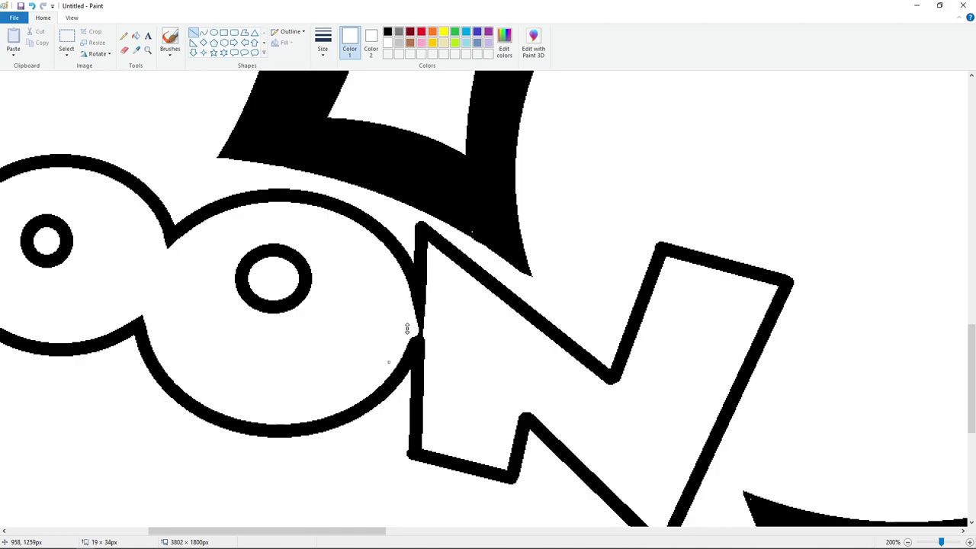
{"action": "left_click", "coordinate": [435, 354]}
{"action": "mouse_move", "coordinate": [430, 364]}
{"action": "left_mouse_down"}
{"action": "mouse_move", "coordinate": [440, 318]}
{"action": "mouse_move", "coordinate": [423, 324]}
{"action": "left_mouse_up"}
{"action": "key", "text": "ctrl+z"}
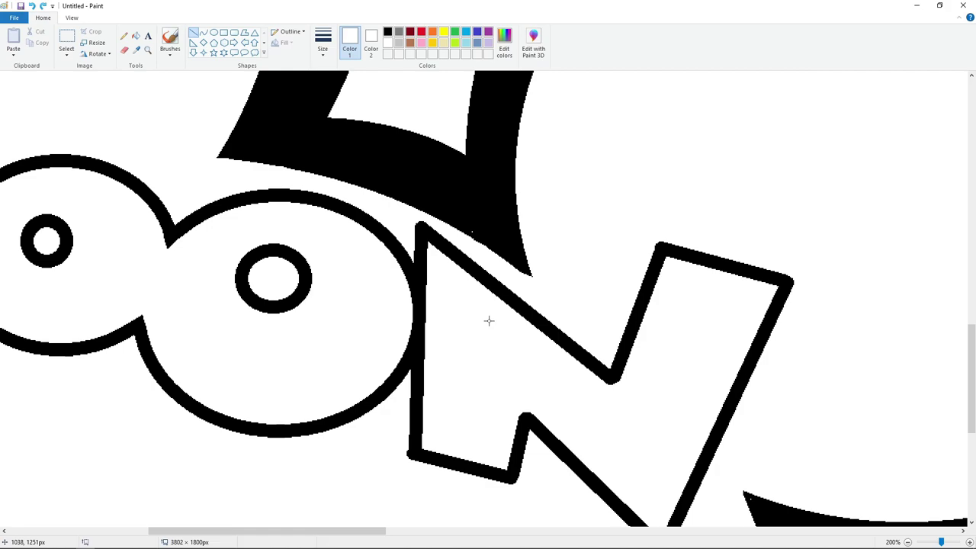
Touch up the stray white specks in the black bands around the N with the Pencil in black
{"action": "left_click", "coordinate": [124, 36]}
{"action": "left_click", "coordinate": [388, 31]}
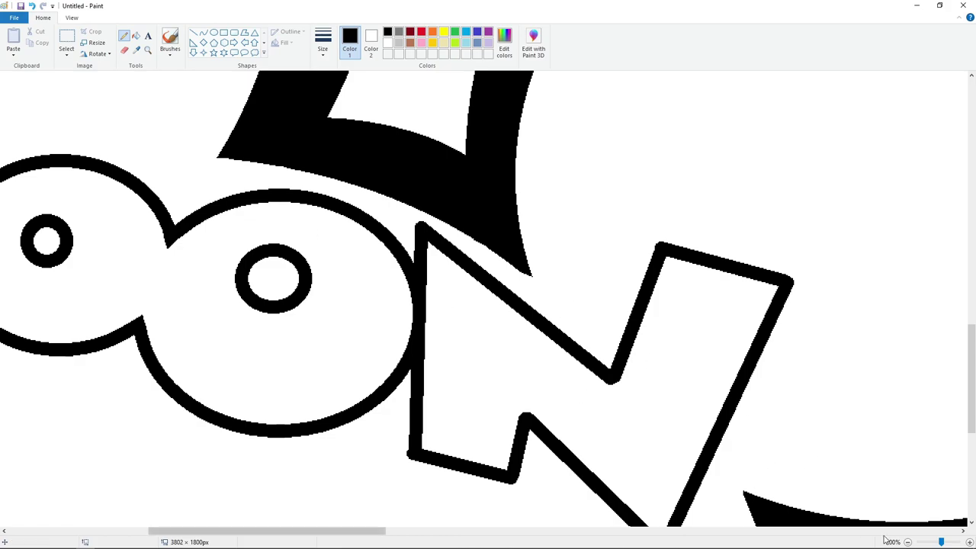
{"action": "scroll", "coordinate": [901, 510], "scroll_direction": "down", "scroll_amount": 2, "text": "ctrl"}
Add thinner black accent lines just inside the outlines of the T, both Os and the N
{"action": "left_click", "coordinate": [194, 32]}
{"action": "left_click", "coordinate": [323, 42]}
{"action": "left_click", "coordinate": [343, 114]}
{"action": "mouse_move", "coordinate": [44, 384]}
{"action": "left_mouse_down"}
{"action": "mouse_move", "coordinate": [32, 356]}
{"action": "mouse_move", "coordinate": [125, 346]}
{"action": "mouse_move", "coordinate": [176, 360]}
{"action": "mouse_move", "coordinate": [130, 362]}
{"action": "mouse_move", "coordinate": [153, 347]}
{"action": "mouse_move", "coordinate": [238, 405]}
{"action": "mouse_move", "coordinate": [232, 360]}
{"action": "left_mouse_up"}
{"action": "key", "text": "ctrl+z"}
{"action": "left_click", "coordinate": [203, 32]}
{"action": "mouse_move", "coordinate": [243, 400]}
{"action": "left_mouse_down"}
{"action": "mouse_move", "coordinate": [255, 383]}
{"action": "mouse_move", "coordinate": [294, 409]}
{"action": "left_mouse_up"}
{"action": "left_click", "coordinate": [193, 32]}
{"action": "left_click_drag", "start_coordinate": [256, 380], "coordinate": [293, 405]}
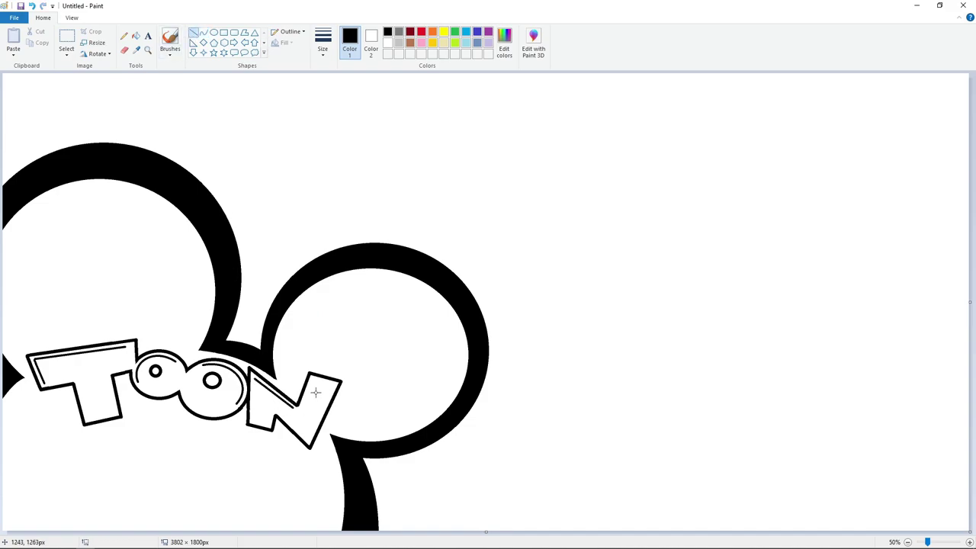
Add a thin black accent line just inside the sloping outer edge of the N's far upright
{"action": "left_click_drag", "start_coordinate": [337, 382], "coordinate": [311, 437]}
{"action": "left_click", "coordinate": [148, 36]}
{"action": "left_click", "coordinate": [280, 85]}
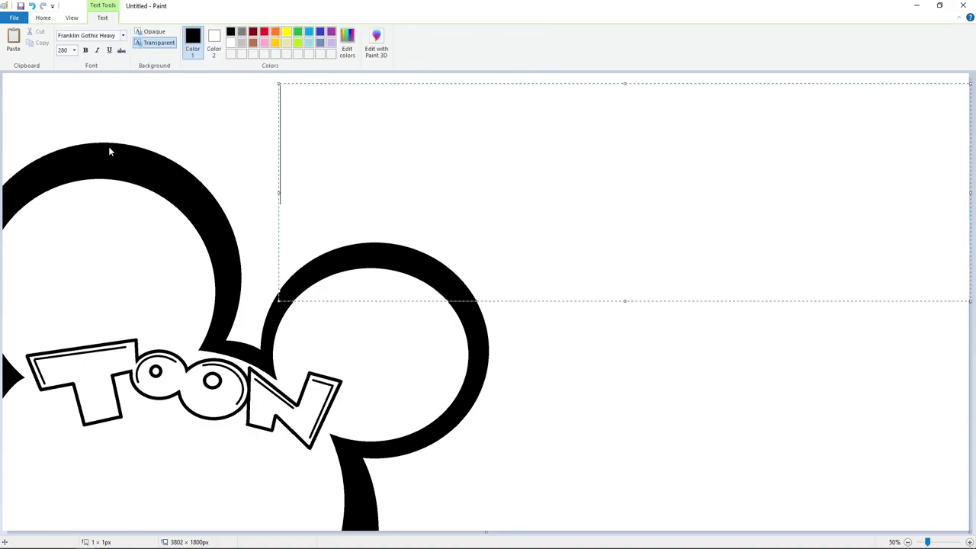
{"action": "key", "text": "ctrl+shift+f"}
{"action": "scroll", "coordinate": [108, 151], "scroll_direction": "down", "scroll_amount": 3}
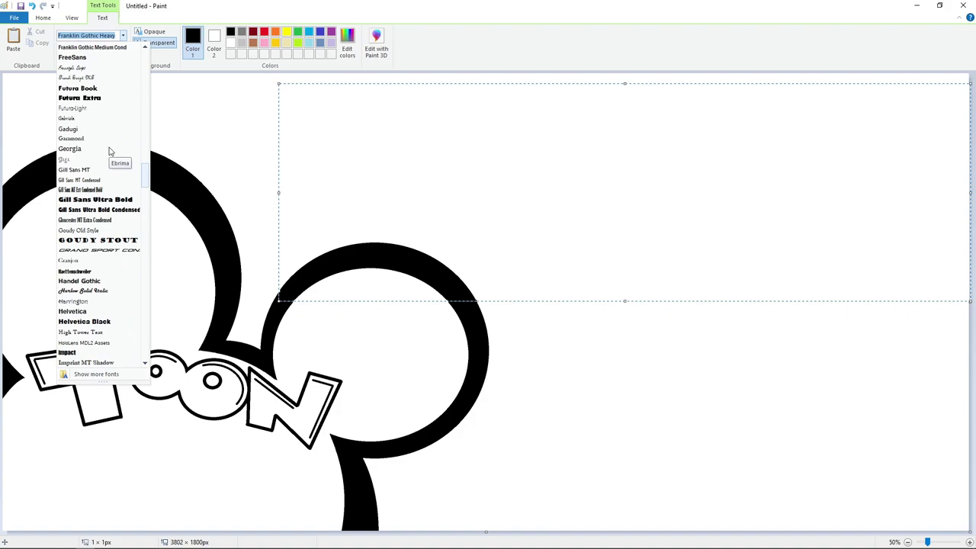
{"action": "scroll", "coordinate": [109, 151], "scroll_direction": "down", "scroll_amount": 3}
{"action": "left_click", "coordinate": [190, 142]}
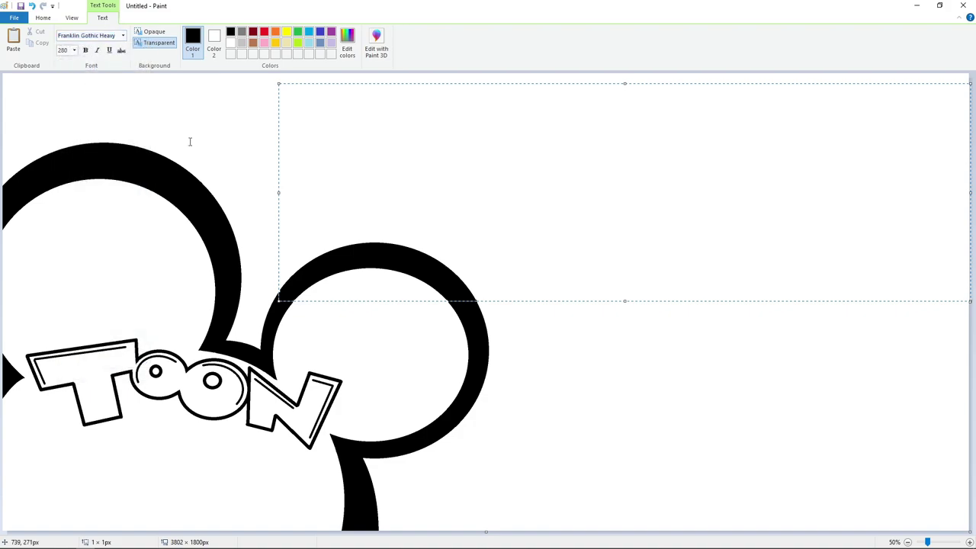
Fill the white area inside the mouse-ear outline with purple, leaving the TOON letters white
{"action": "left_click", "coordinate": [488, 32]}
{"action": "left_click", "coordinate": [113, 226]}
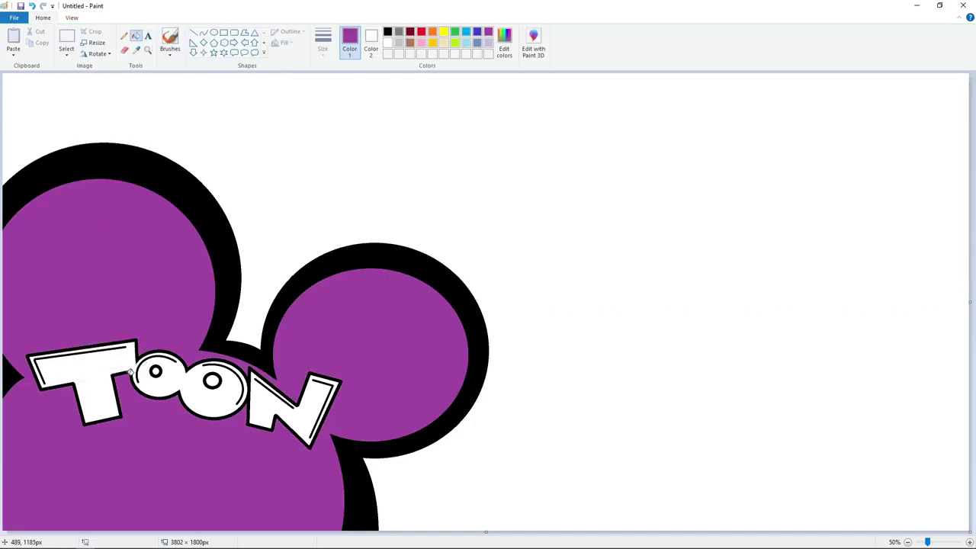
Add the text "Disney" in the Waltograph font at size 280 in the empty area above the smaller ear
{"action": "left_click", "coordinate": [148, 36]}
{"action": "left_click", "coordinate": [314, 110]}
{"action": "left_click", "coordinate": [122, 35]}
{"action": "scroll", "coordinate": [114, 188], "scroll_direction": "down", "scroll_amount": 10}
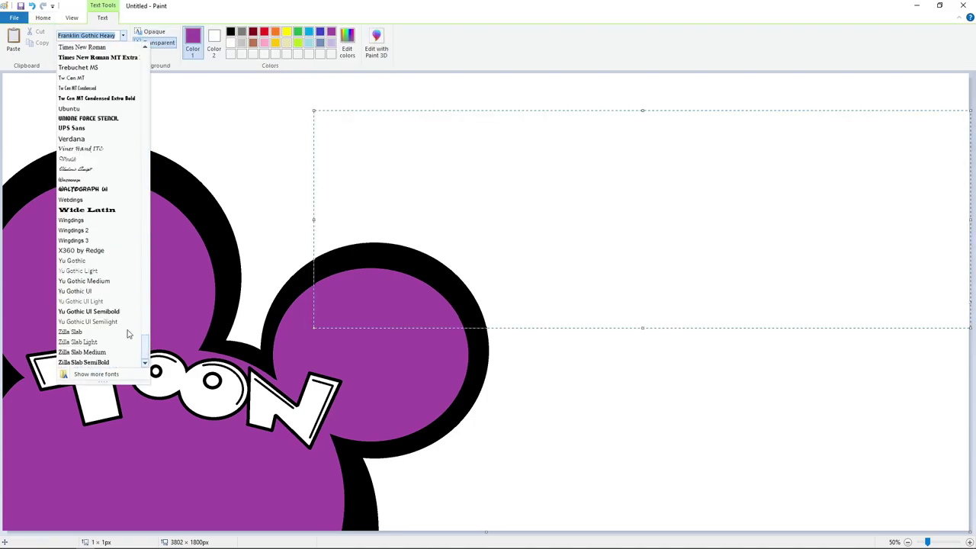
{"action": "left_click", "coordinate": [96, 177]}
{"action": "type", "text": "Disney"}
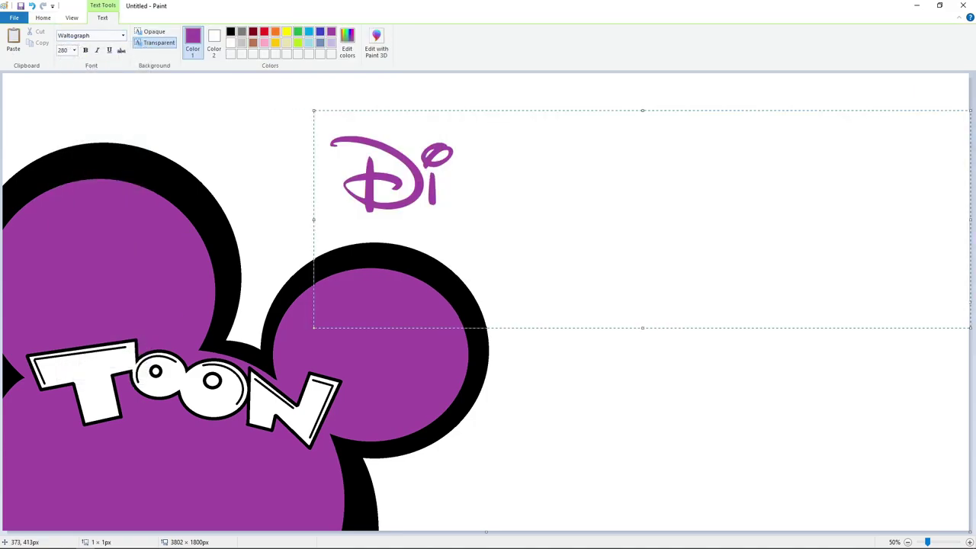
Recolor the Disney text red
{"action": "left_click", "coordinate": [264, 36]}
{"action": "key", "text": "ctrl+a"}
{"action": "left_click", "coordinate": [264, 32]}
{"action": "left_click", "coordinate": [609, 174]}
Reshape the text box so that the Disney text sits just below the TOON lettering, overlapping the foot of the T
{"action": "left_click_drag", "start_coordinate": [643, 328], "coordinate": [649, 518]}
{"action": "left_click_drag", "start_coordinate": [643, 111], "coordinate": [655, 364]}
{"action": "left_click_drag", "start_coordinate": [314, 461], "coordinate": [44, 448]}
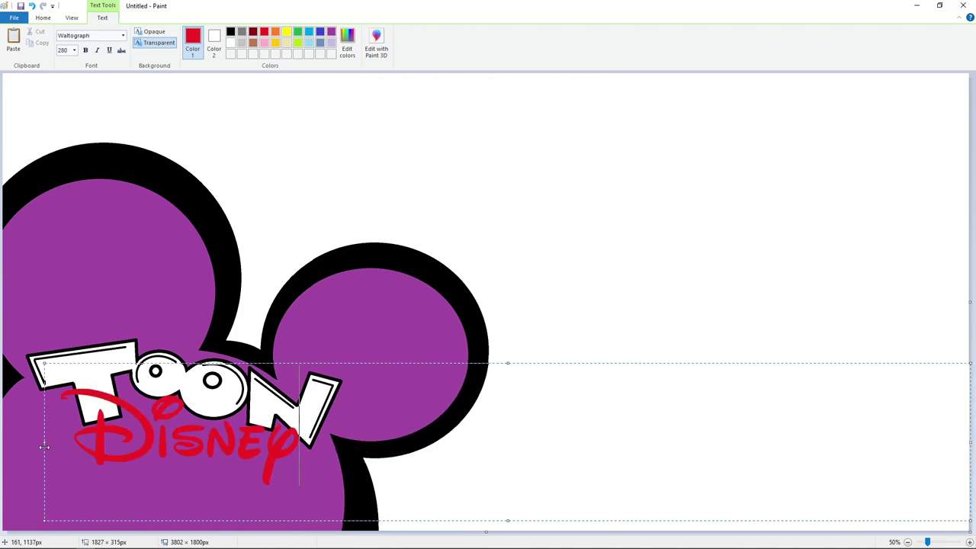
{"action": "left_click_drag", "start_coordinate": [508, 363], "coordinate": [510, 379]}
Set the Disney text size to 270, shift it slightly down and away from the canvas edge, and place it
{"action": "key", "text": "ctrl+a"}
{"action": "left_click", "coordinate": [74, 50]}
{"action": "type", "text": "270"}
{"action": "key", "text": "Return"}
{"action": "left_click", "coordinate": [294, 450]}
{"action": "left_click_drag", "start_coordinate": [44, 450], "coordinate": [49, 450]}
{"action": "left_click_drag", "start_coordinate": [510, 379], "coordinate": [510, 382]}
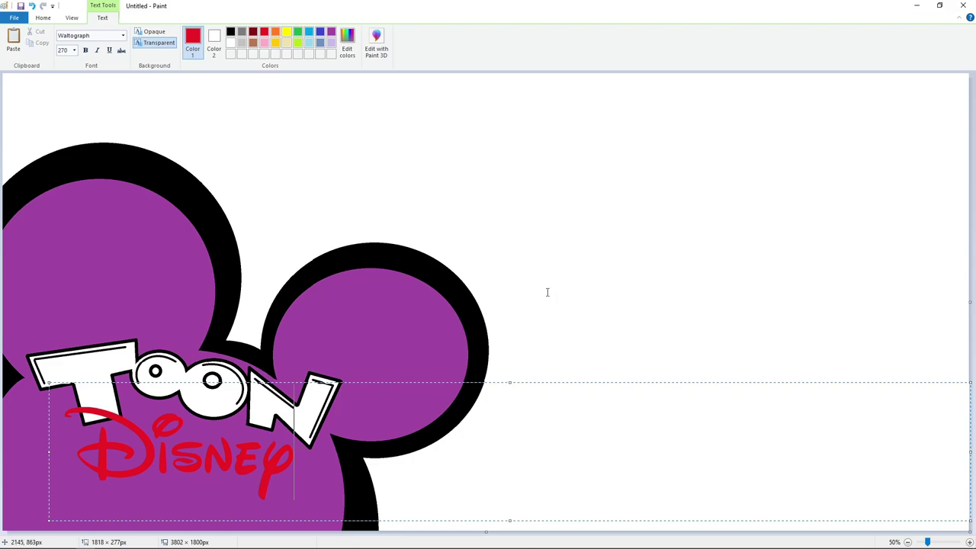
{"action": "left_click", "coordinate": [547, 292]}
Fill the purple mouse shape and the enclosed gaps of the Disney lettering with white
{"action": "left_click", "coordinate": [136, 35]}
{"action": "left_click", "coordinate": [387, 43]}
{"action": "left_click", "coordinate": [60, 426]}
{"action": "left_click", "coordinate": [174, 421]}
{"action": "left_click", "coordinate": [284, 458]}
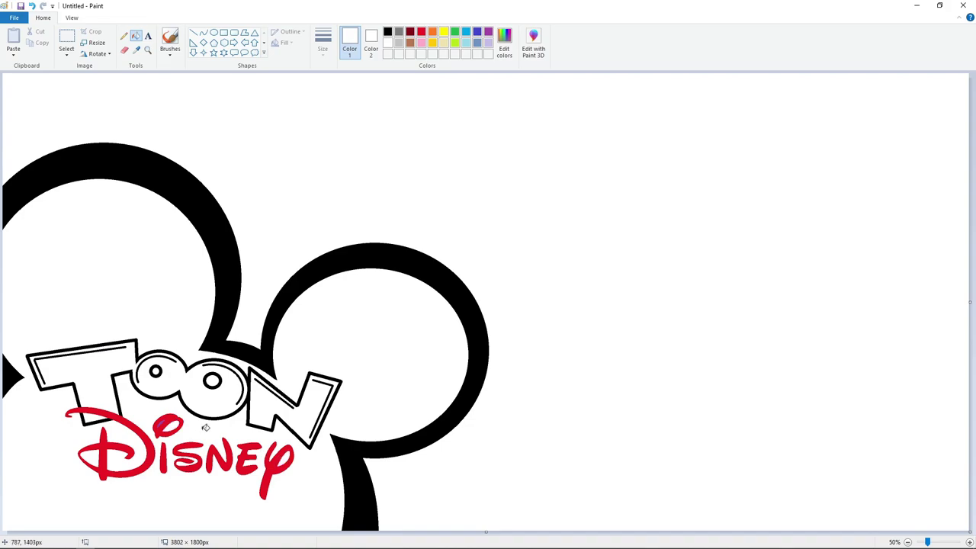
Draw the thinnest black curve just under the D's upper stroke where it crosses the foot of the T
{"action": "left_click", "coordinate": [969, 542]}
{"action": "scroll", "coordinate": [485, 399], "scroll_direction": "down", "scroll_amount": 5}
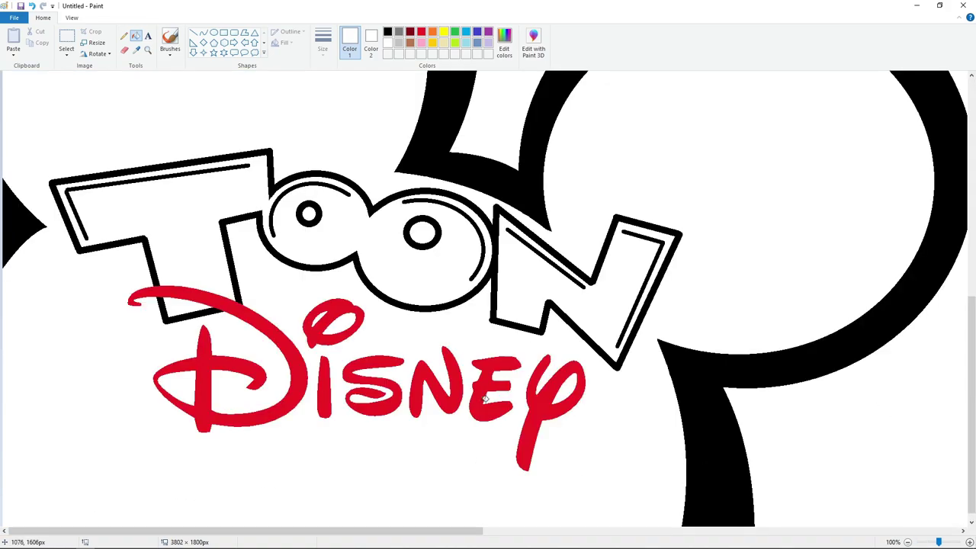
{"action": "left_click", "coordinate": [969, 541]}
{"action": "scroll", "coordinate": [632, 430], "scroll_direction": "down", "scroll_amount": 5}
{"action": "left_click", "coordinate": [388, 31]}
{"action": "left_click", "coordinate": [193, 32]}
{"action": "left_click", "coordinate": [204, 32]}
{"action": "left_click", "coordinate": [322, 46]}
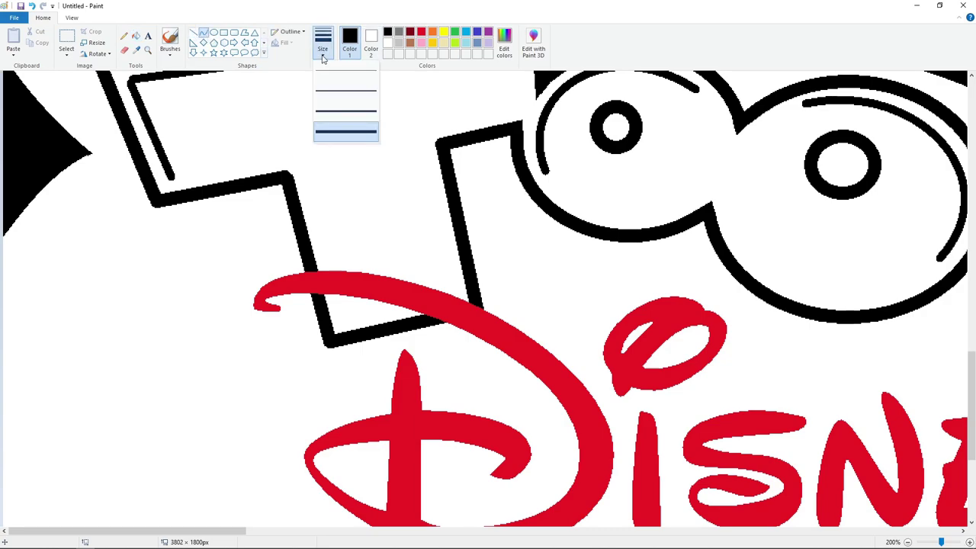
{"action": "left_click", "coordinate": [345, 71]}
{"action": "mouse_move", "coordinate": [417, 319]}
{"action": "left_mouse_down"}
{"action": "mouse_move", "coordinate": [342, 296]}
{"action": "mouse_move", "coordinate": [375, 303]}
{"action": "left_mouse_up"}
Fill the sliver between the thin curve and the D's upper stroke with black
{"action": "left_click", "coordinate": [124, 49]}
{"action": "left_click", "coordinate": [323, 45]}
{"action": "left_click", "coordinate": [324, 70]}
{"action": "left_click", "coordinate": [136, 36]}
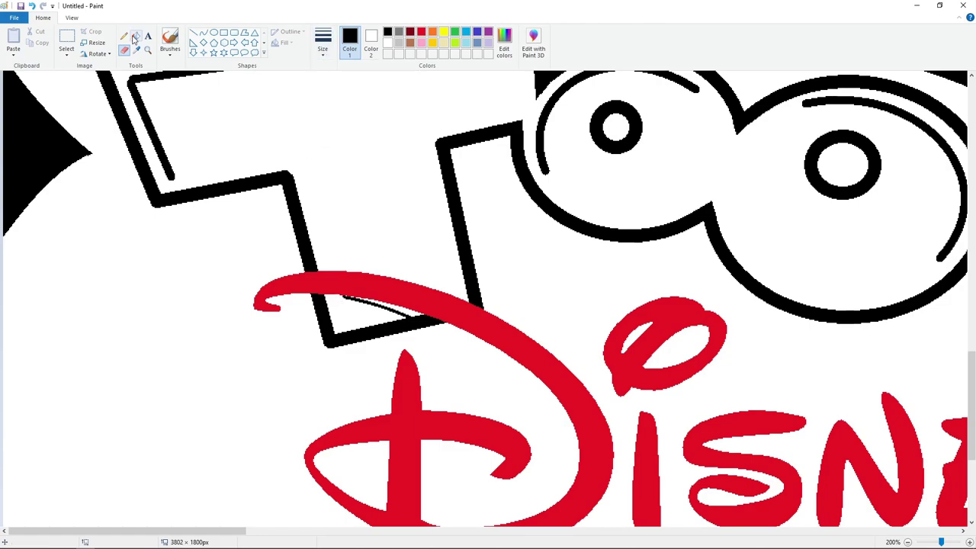
{"action": "left_click", "coordinate": [402, 307]}
{"action": "scroll", "coordinate": [702, 425], "scroll_direction": "up", "scroll_amount": 2}
{"action": "scroll", "coordinate": [705, 412], "scroll_direction": "down", "scroll_amount": 1}
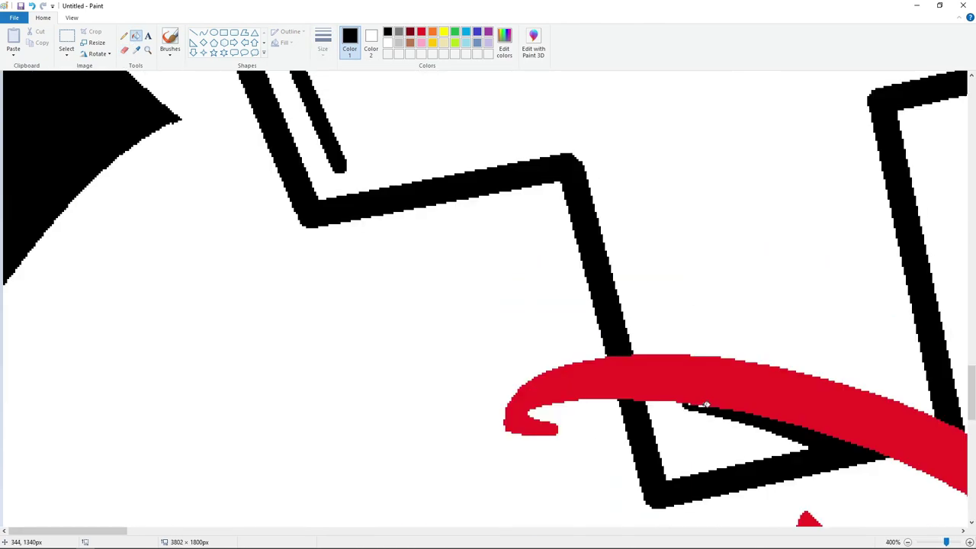
{"action": "scroll", "coordinate": [693, 402], "scroll_direction": "down", "scroll_amount": 3}
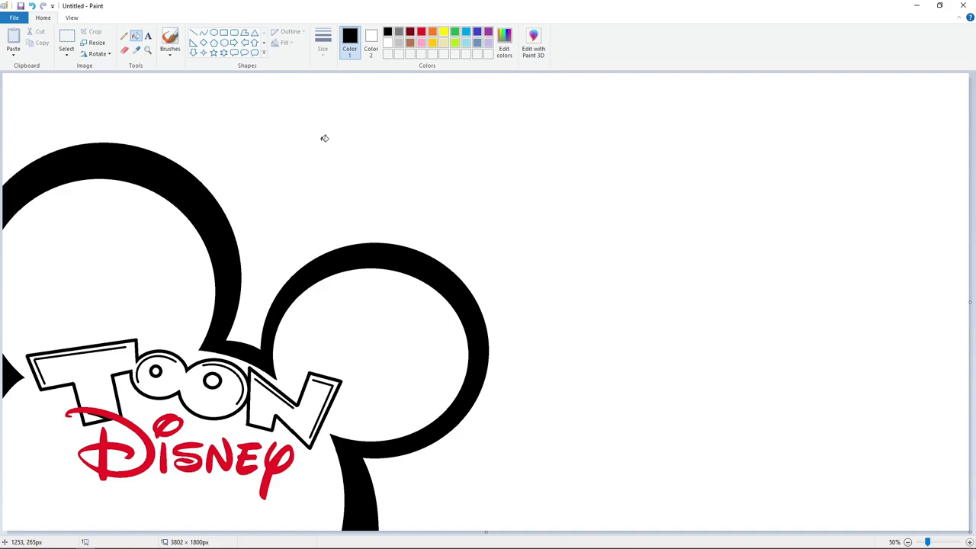
Fill the TOON letters with yellow, leaving the holes of both Os white
{"action": "left_click", "coordinate": [442, 34]}
{"action": "left_click", "coordinate": [103, 363]}
{"action": "left_click", "coordinate": [258, 406]}
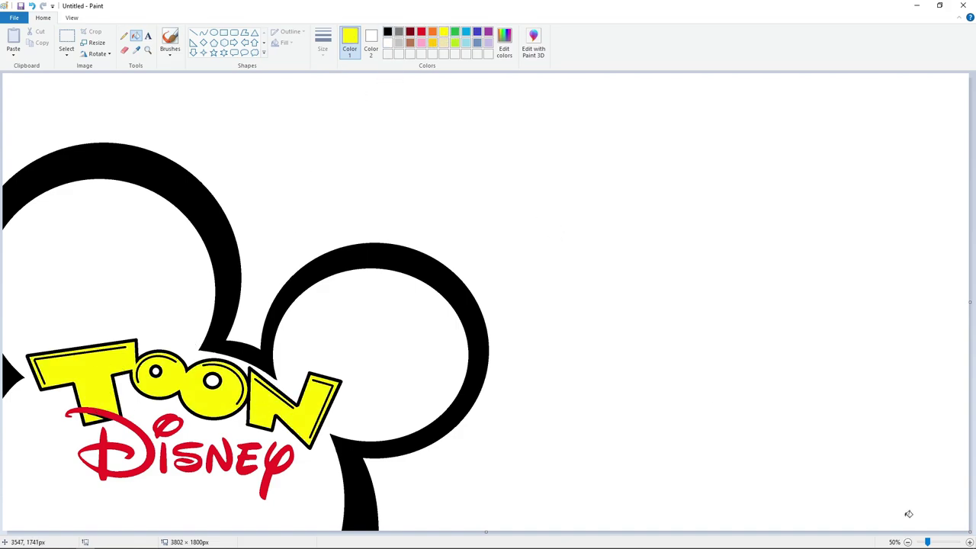
Draw short black accent curves around the lower sides of the holes in both Os
{"action": "left_click", "coordinate": [203, 33]}
{"action": "left_click", "coordinate": [323, 42]}
{"action": "left_click", "coordinate": [341, 102]}
{"action": "left_click", "coordinate": [388, 32]}
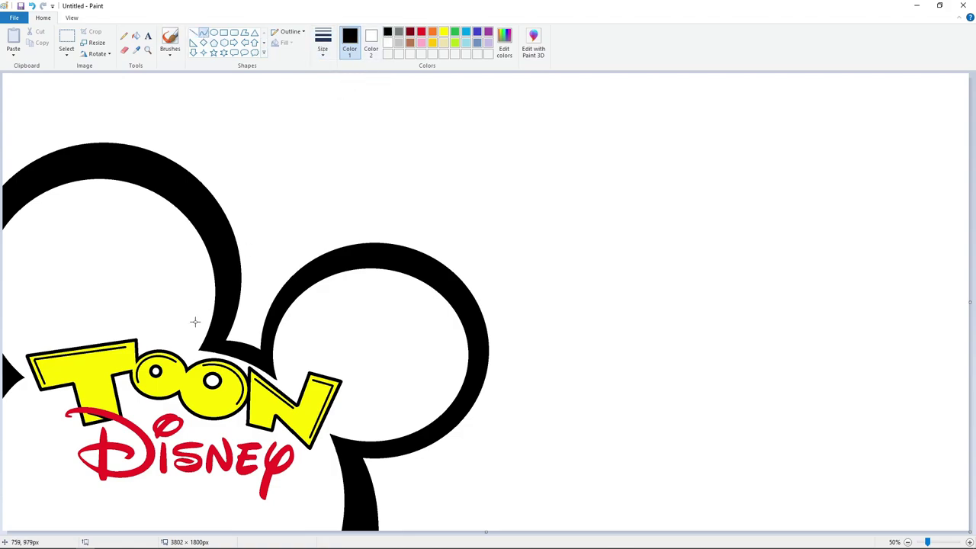
{"action": "left_click_drag", "start_coordinate": [148, 381], "coordinate": [165, 365]}
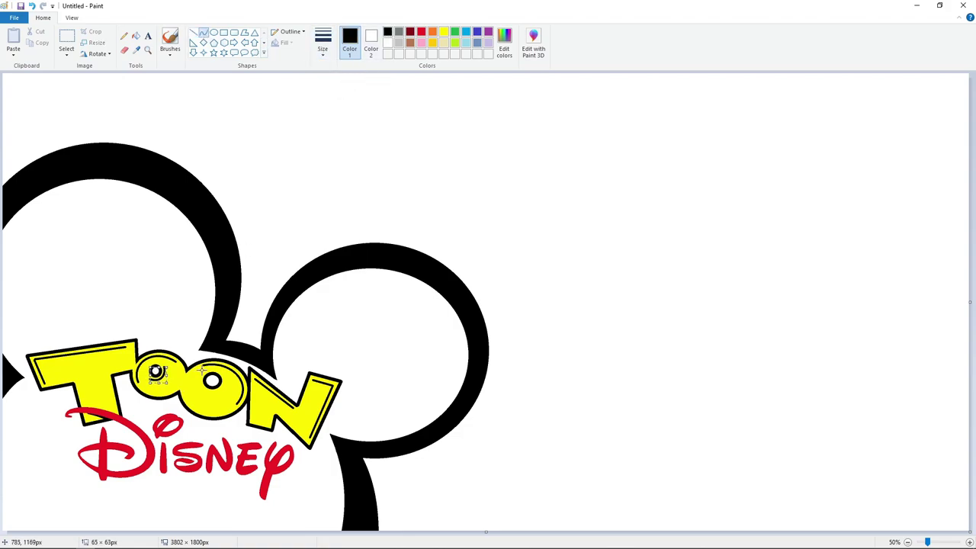
{"action": "left_click", "coordinate": [203, 368]}
{"action": "left_click_drag", "start_coordinate": [199, 377], "coordinate": [222, 398]}
{"action": "left_click", "coordinate": [266, 383]}
Fill the holes of both Os with black
{"action": "left_click", "coordinate": [136, 36]}
{"action": "left_click", "coordinate": [150, 371]}
{"action": "left_click", "coordinate": [212, 382]}
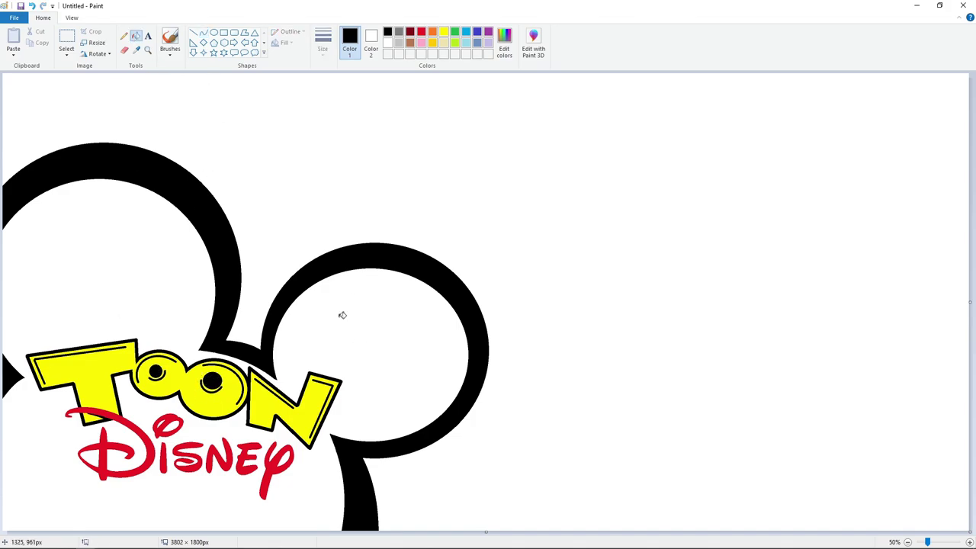
Define a custom golden yellow from the palette yellow and fill all the letters of Disney with it
{"action": "left_click", "coordinate": [443, 31]}
{"action": "left_click", "coordinate": [504, 45]}
{"action": "left_click", "coordinate": [392, 347]}
{"action": "left_click", "coordinate": [145, 429]}
{"action": "left_click", "coordinate": [165, 451]}
{"action": "left_click", "coordinate": [166, 428]}
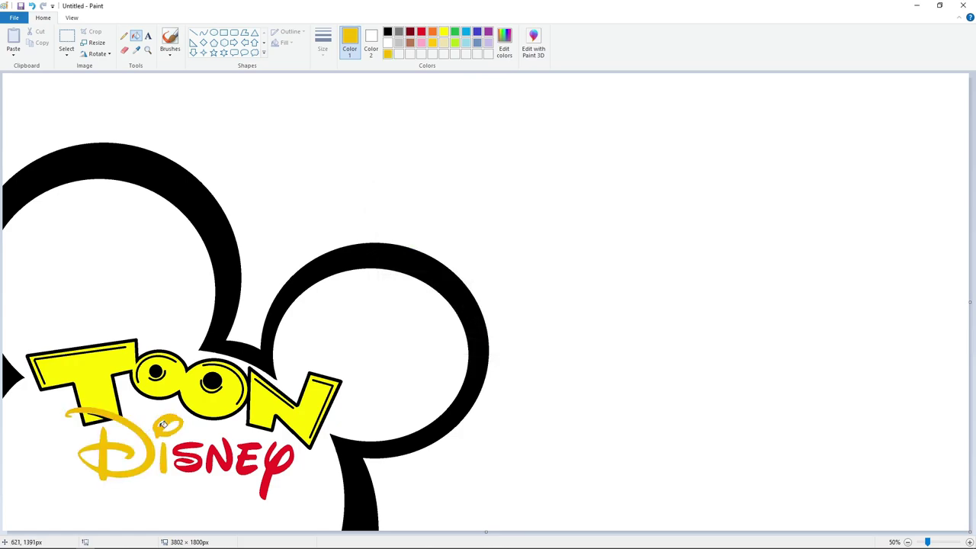
{"action": "left_click", "coordinate": [183, 452]}
{"action": "left_click", "coordinate": [219, 452]}
{"action": "left_click", "coordinate": [244, 460]}
{"action": "left_click", "coordinate": [273, 462]}
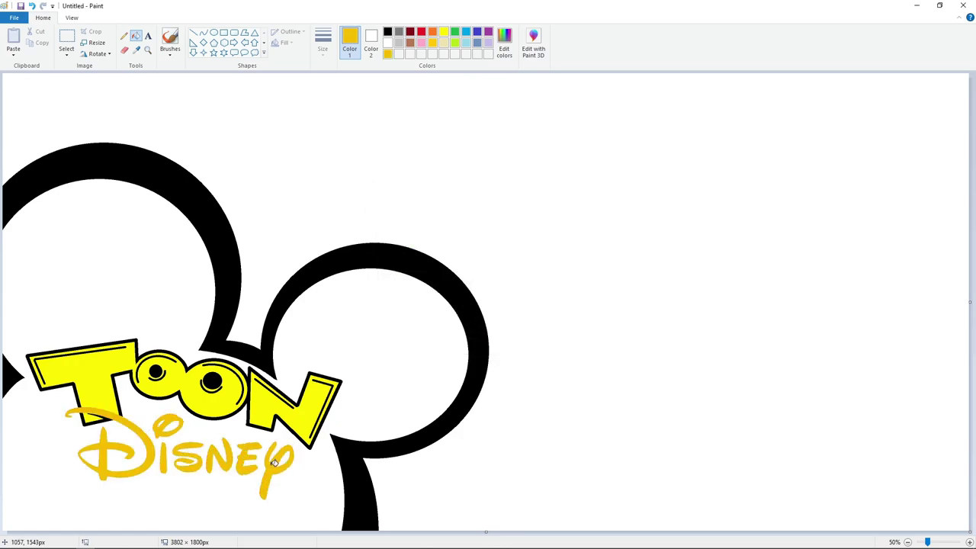
Fill the enclosed gaps in the D and the i's dot and the inside of the mouse shape with red
{"action": "left_click", "coordinate": [421, 31]}
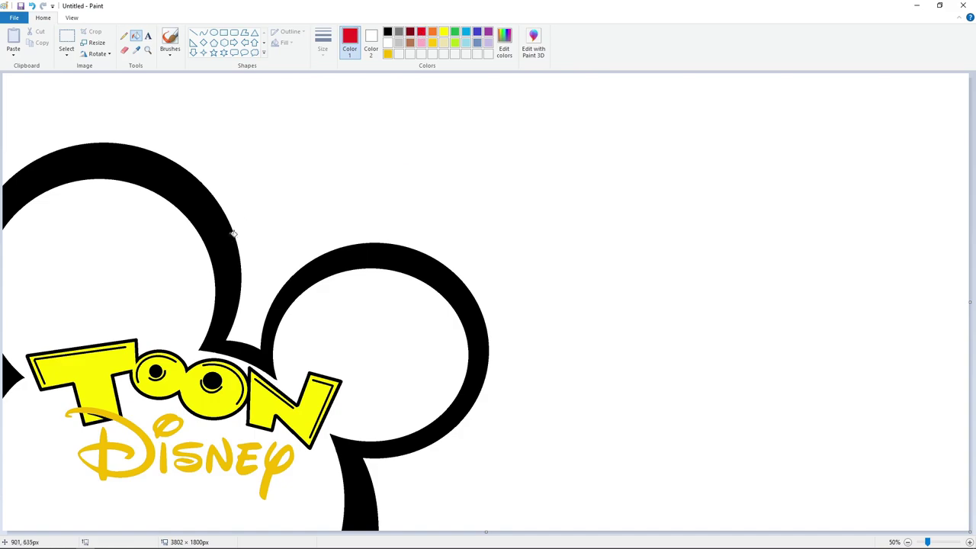
{"action": "left_click", "coordinate": [162, 421]}
{"action": "key", "text": "ctrl+z"}
{"action": "left_click", "coordinate": [96, 458]}
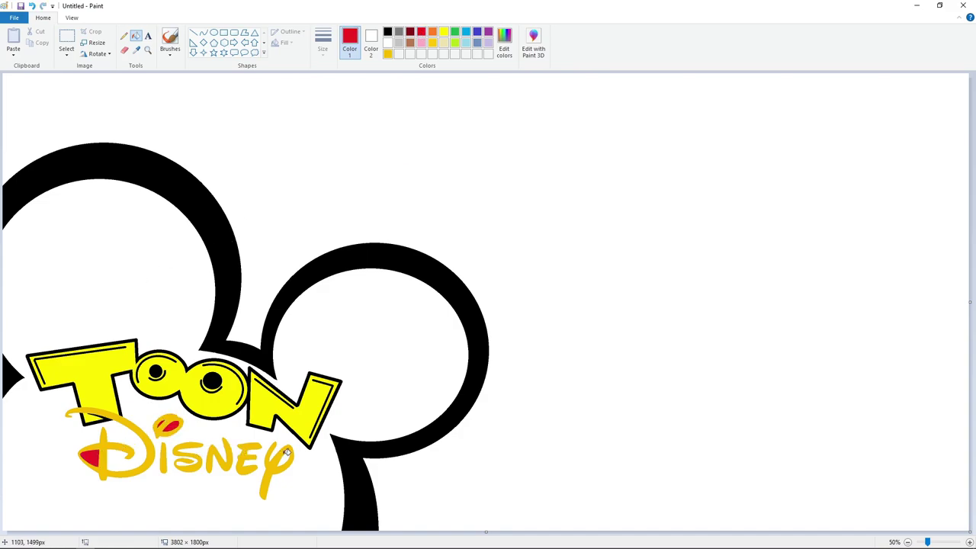
{"action": "left_click", "coordinate": [163, 286]}
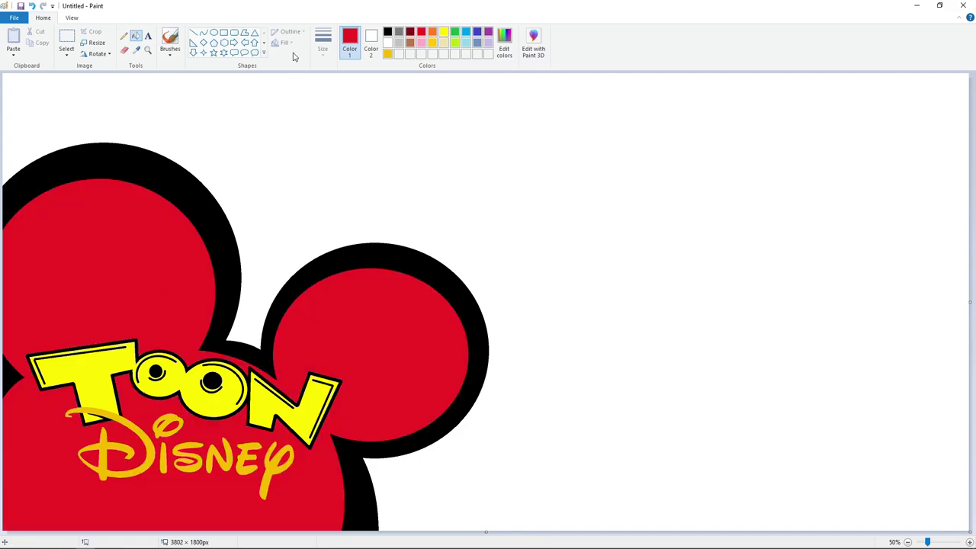